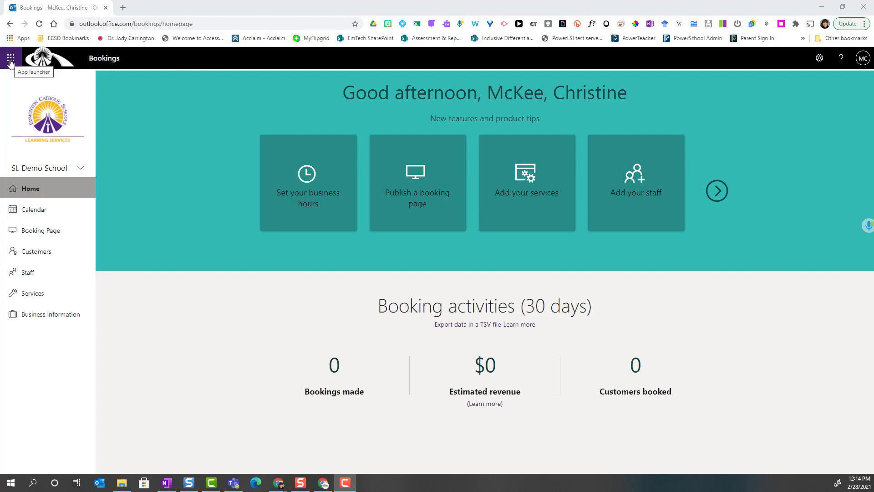
Open Bookings from the full list of Office 365 apps.
{"action": "left_click", "coordinate": [10, 59]}
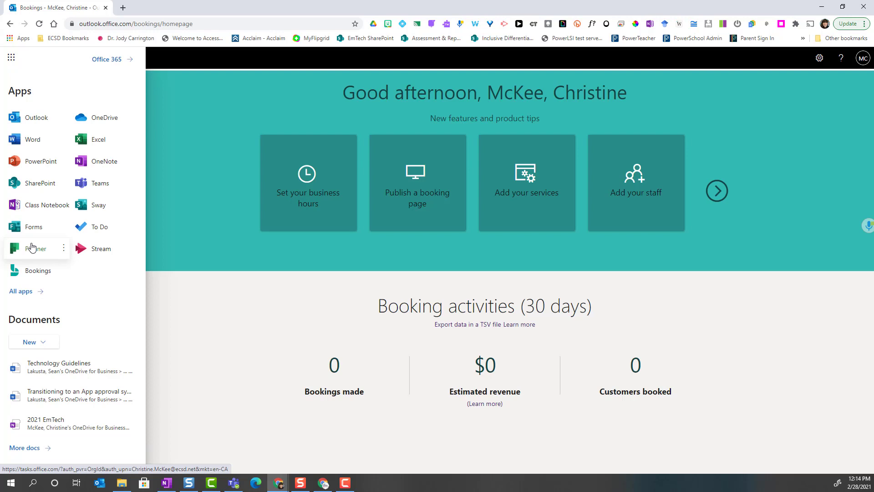
{"action": "left_click", "coordinate": [19, 295]}
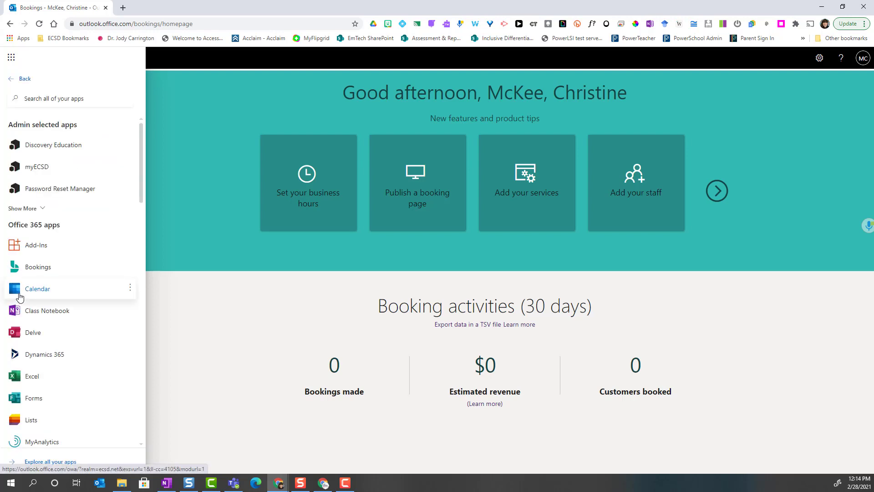
{"action": "left_click", "coordinate": [39, 269]}
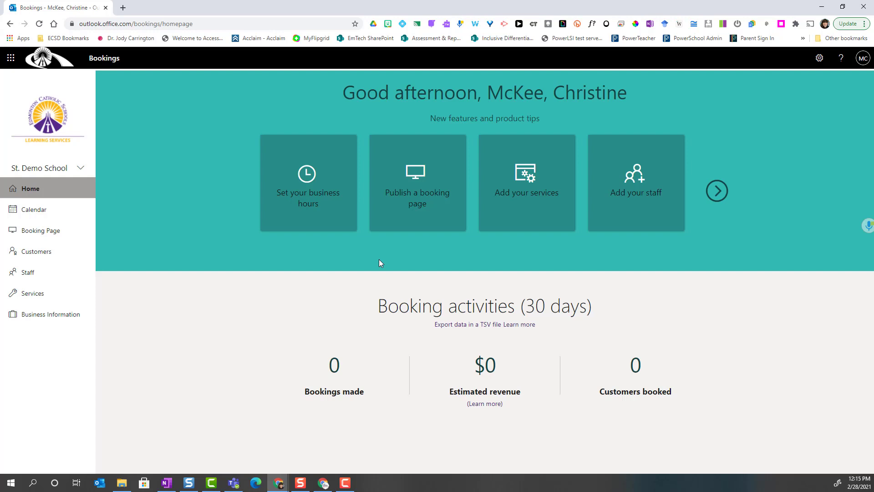
{"action": "left_click", "coordinate": [81, 168]}
{"action": "left_click", "coordinate": [89, 186]}
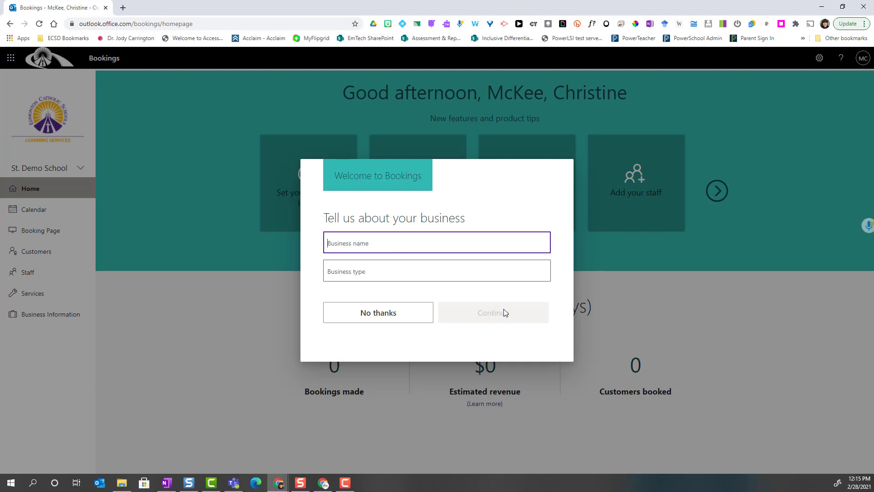
{"action": "left_click", "coordinate": [184, 296]}
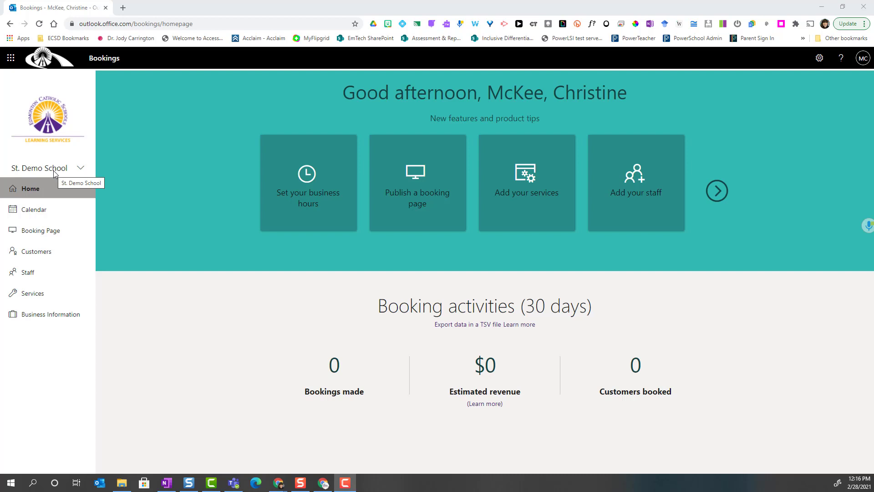
{"action": "left_click", "coordinate": [80, 169]}
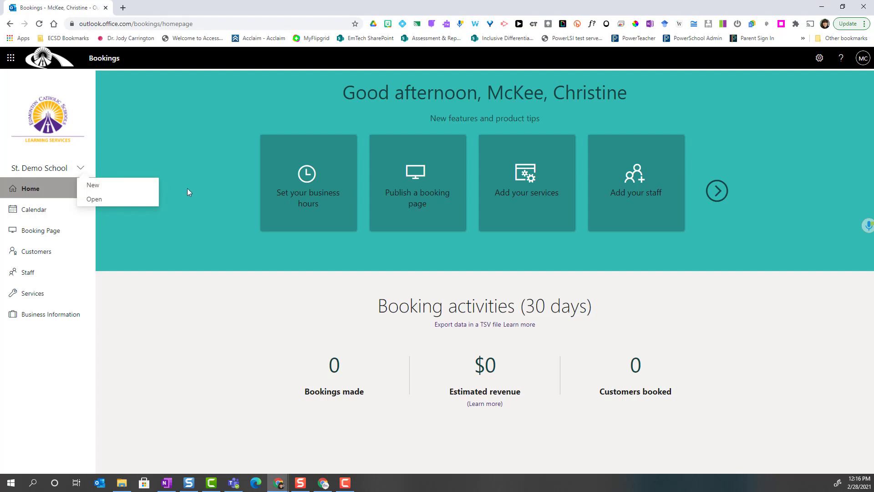
{"action": "left_click", "coordinate": [110, 324]}
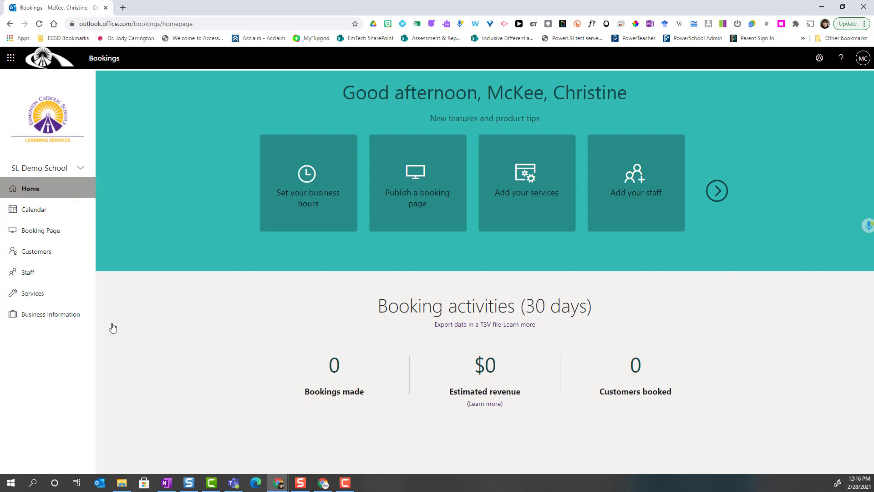
{"action": "left_click", "coordinate": [45, 295]}
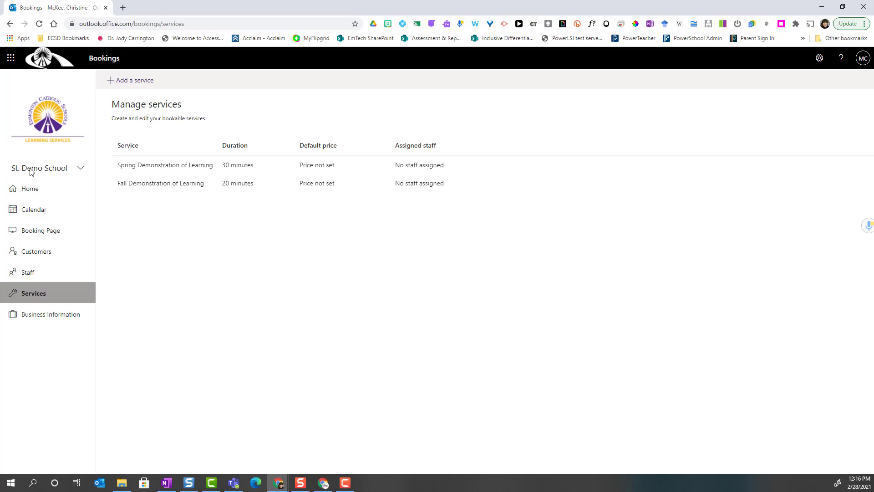
{"action": "left_click", "coordinate": [81, 169]}
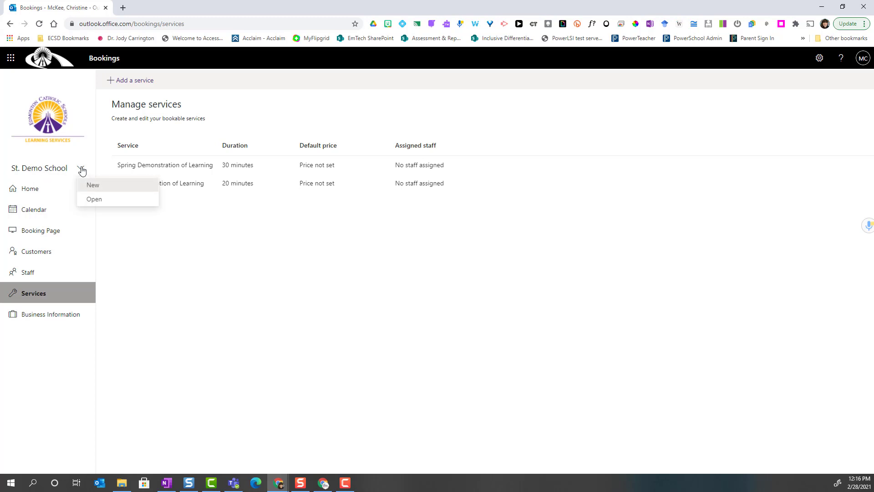
{"action": "left_click", "coordinate": [93, 187]}
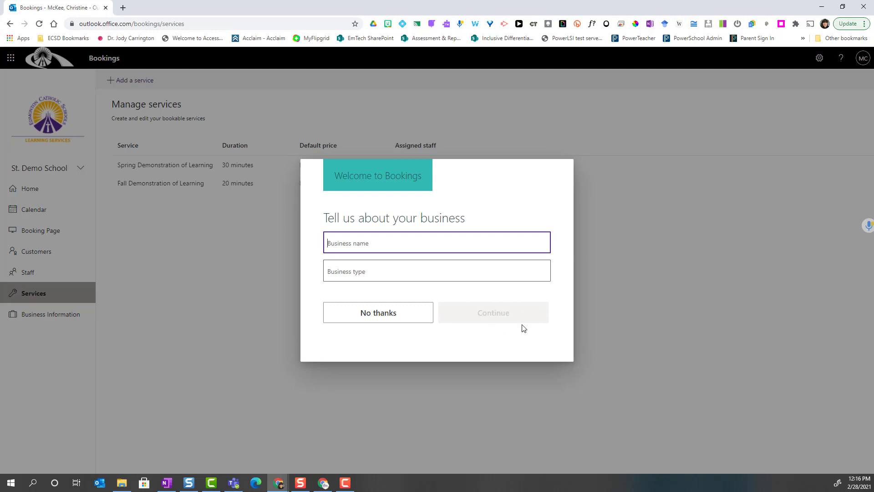
{"action": "left_click", "coordinate": [689, 184]}
{"action": "left_click", "coordinate": [35, 188]}
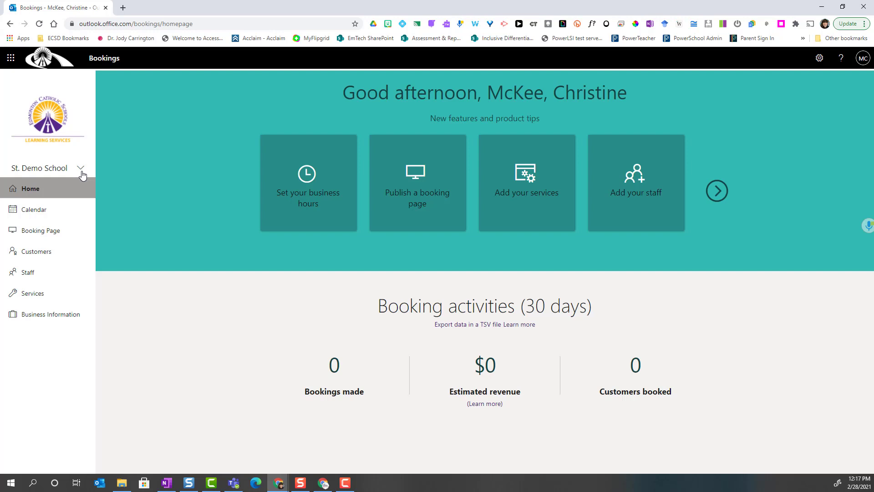
In the business information, set the business address to Learning Support Service St Peter and enter the business phone number.
{"action": "left_click", "coordinate": [60, 318]}
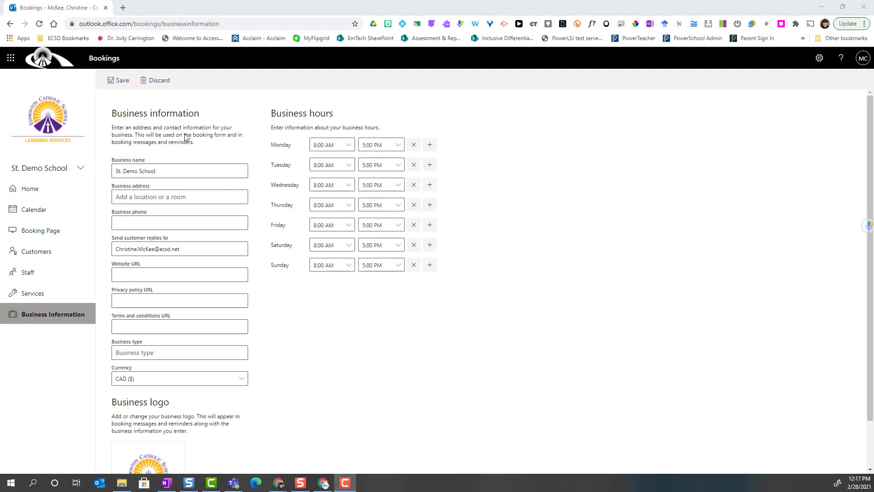
{"action": "left_click", "coordinate": [152, 196]}
{"action": "type", "text": "7"}
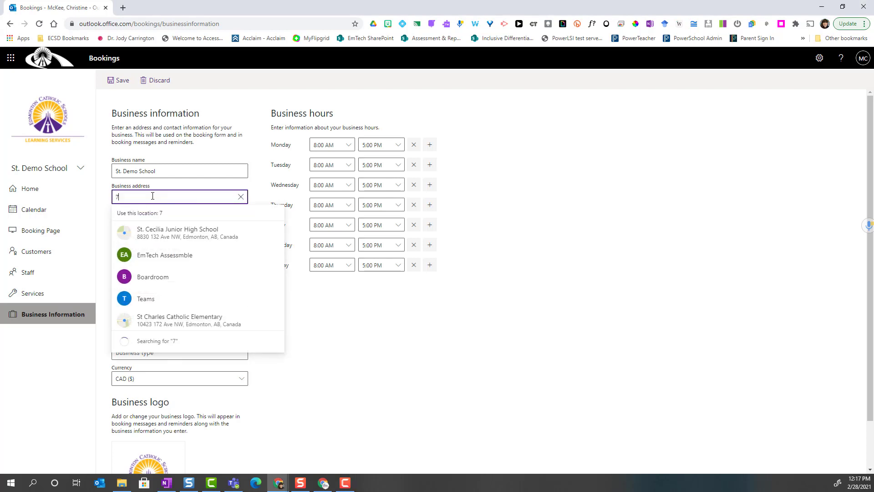
{"action": "left_click", "coordinate": [220, 238]}
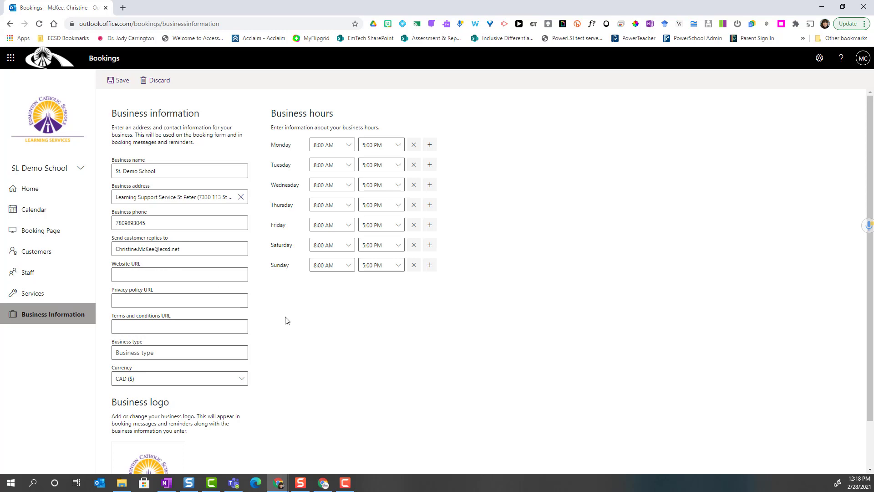
Browse for a replacement business logo file and save the logo settings.
{"action": "scroll", "coordinate": [287, 320], "scroll_direction": "down", "scroll_amount": 1}
{"action": "scroll", "coordinate": [287, 320], "scroll_direction": "down", "scroll_amount": 1}
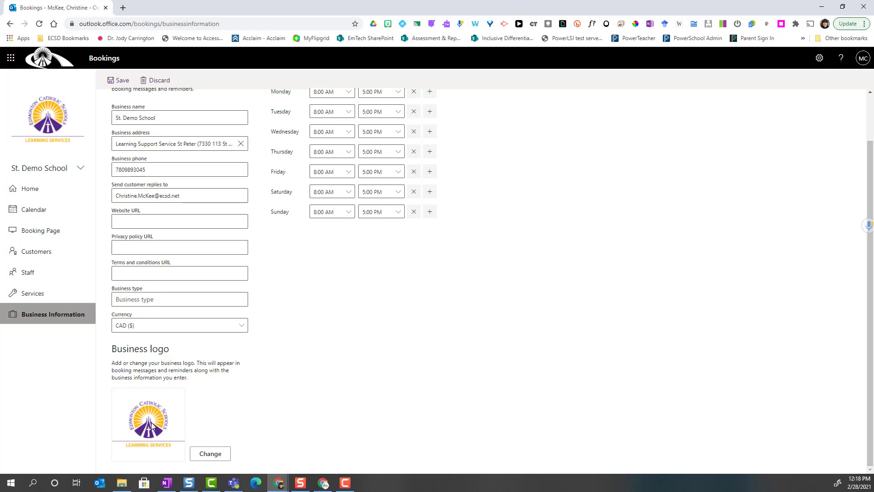
{"action": "left_click", "coordinate": [209, 454]}
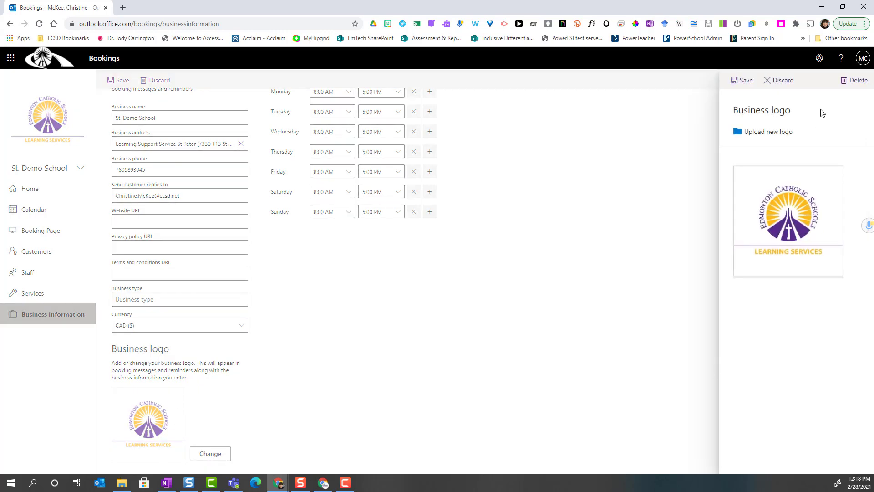
{"action": "left_click", "coordinate": [776, 136]}
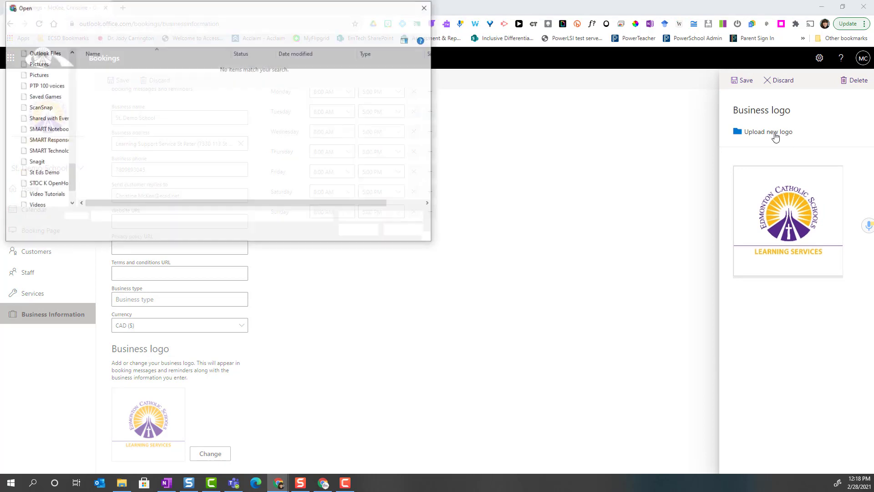
{"action": "left_click", "coordinate": [405, 231]}
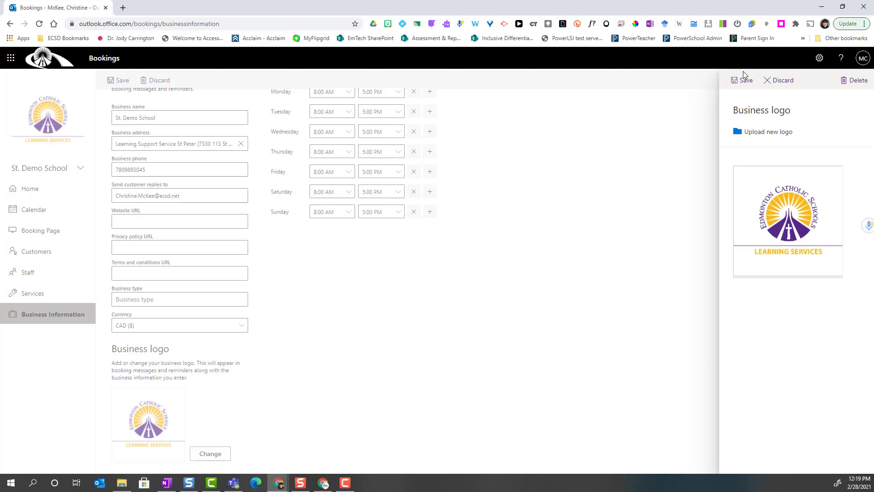
{"action": "left_click", "coordinate": [743, 83]}
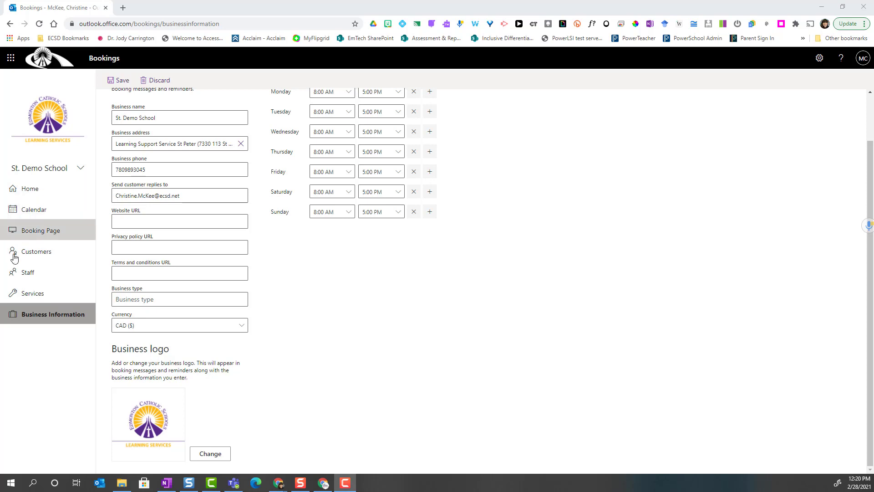
Create a new staff member with their initials, the matching person from the directory and the Administrator role.
{"action": "left_click", "coordinate": [31, 275]}
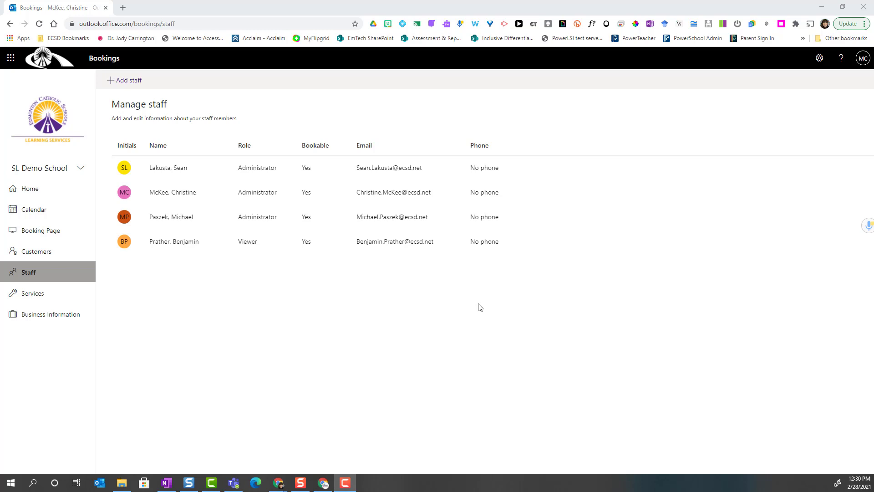
{"action": "left_click", "coordinate": [125, 85]}
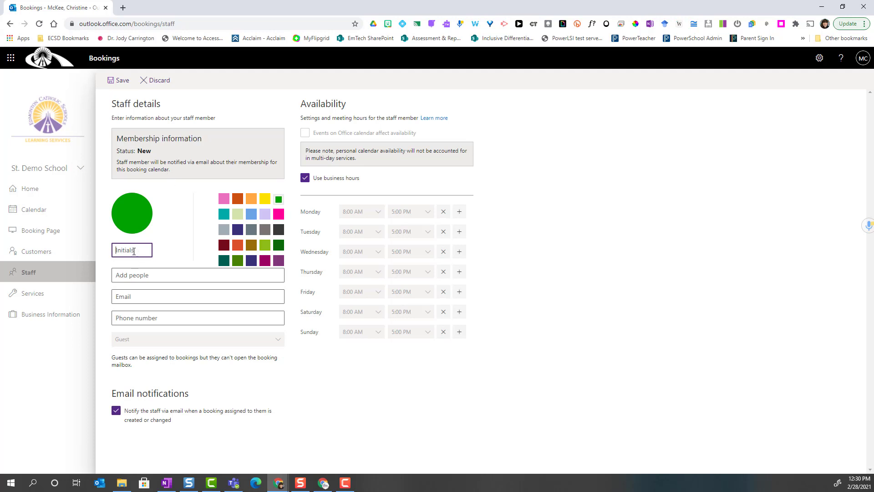
{"action": "type", "text": "RT"}
{"action": "left_click", "coordinate": [131, 275]}
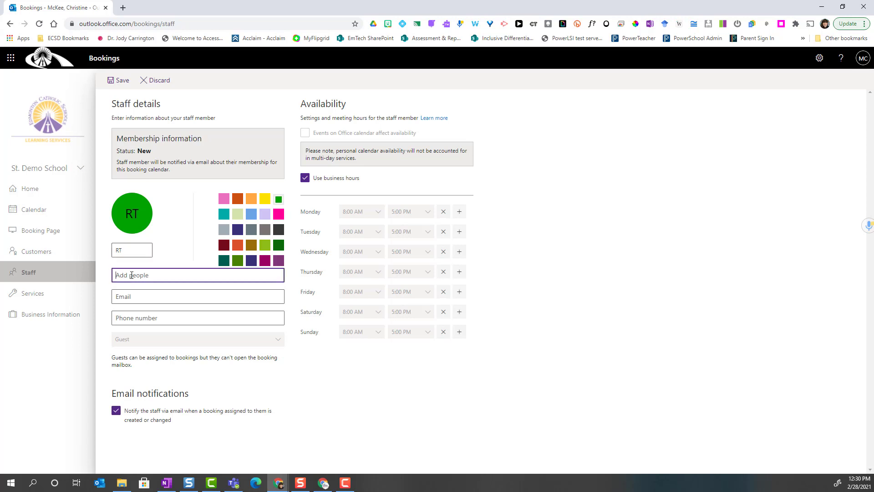
{"action": "type", "text": "Tr"}
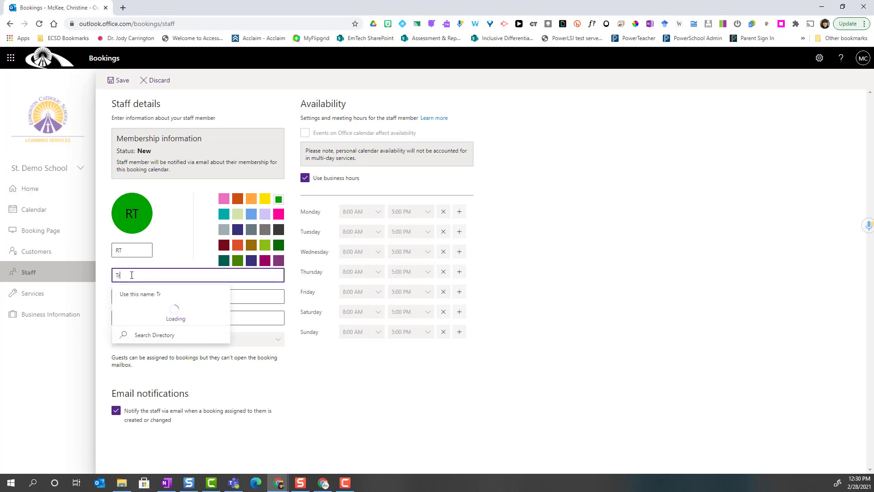
{"action": "type", "text": "isha"}
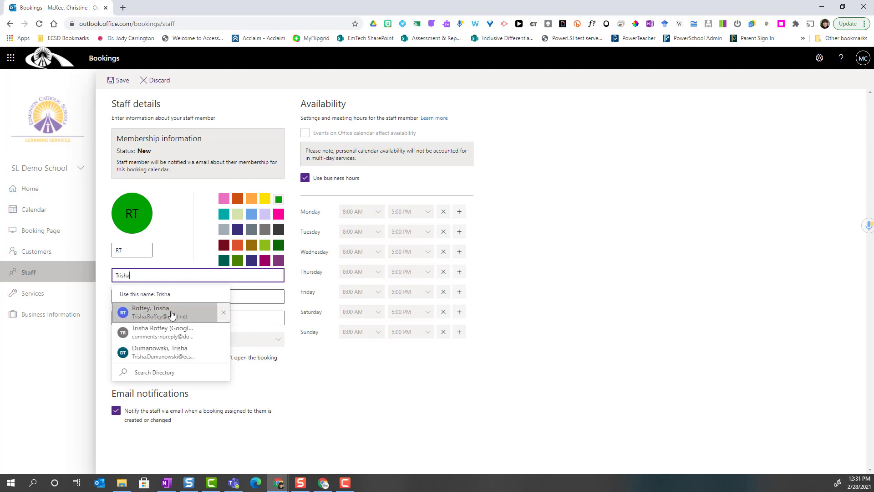
{"action": "left_click", "coordinate": [172, 314]}
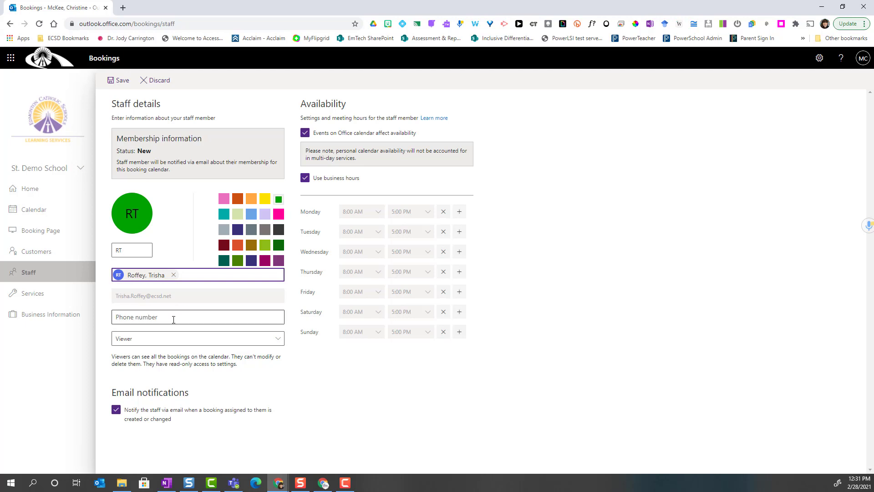
{"action": "left_click", "coordinate": [150, 340]}
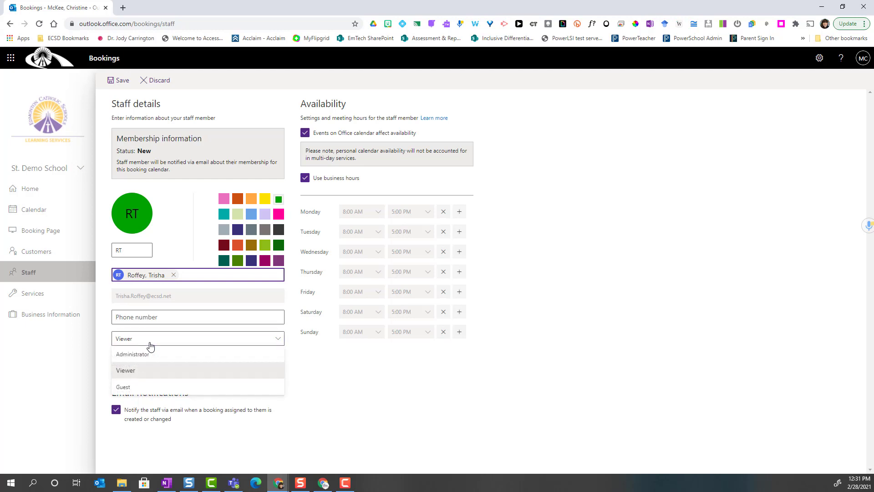
{"action": "left_click", "coordinate": [148, 354]}
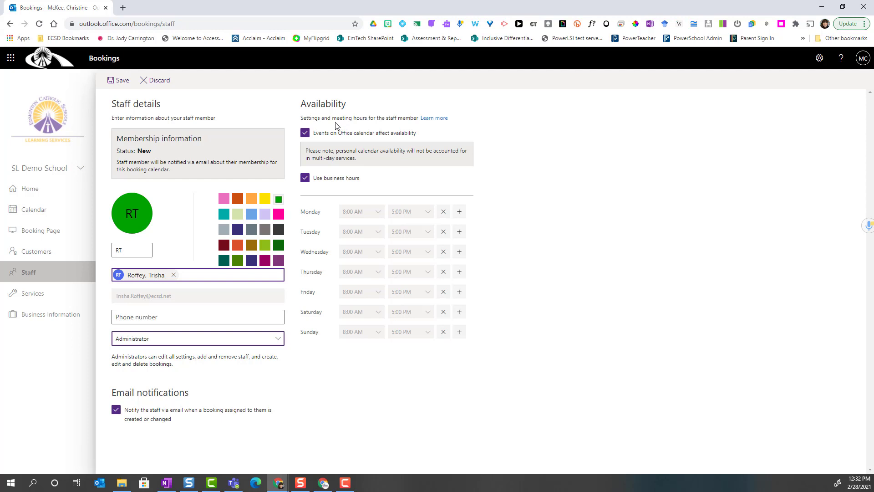
Turn off Office calendar events and business hours for the staff member's availability, and make every day except Thursday a day off.
{"action": "left_click", "coordinate": [305, 134]}
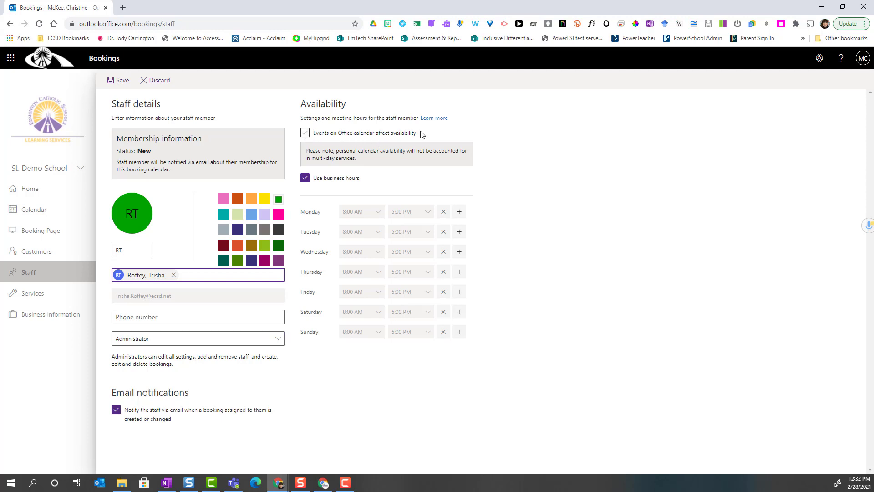
{"action": "left_click", "coordinate": [305, 179]}
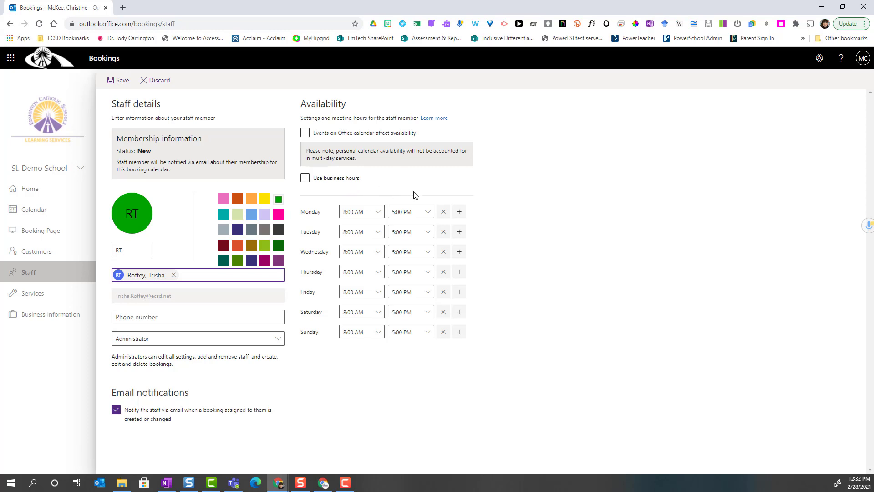
{"action": "left_click", "coordinate": [443, 212]}
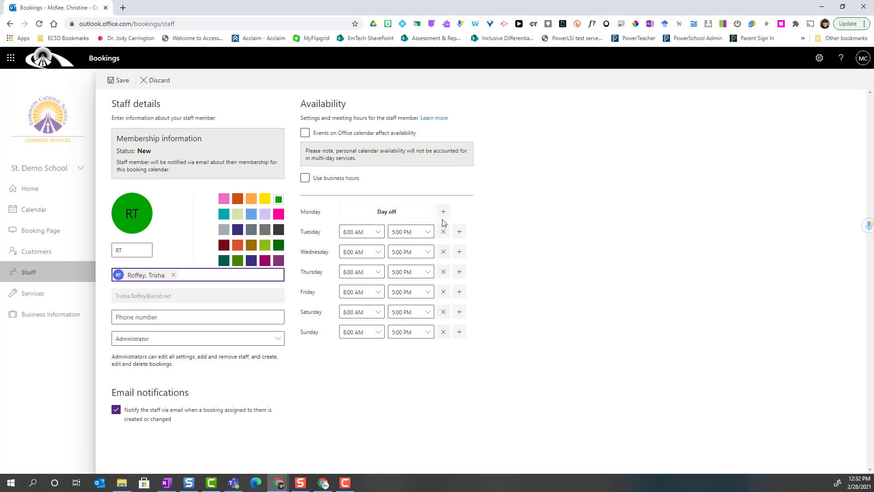
{"action": "left_click", "coordinate": [443, 236]}
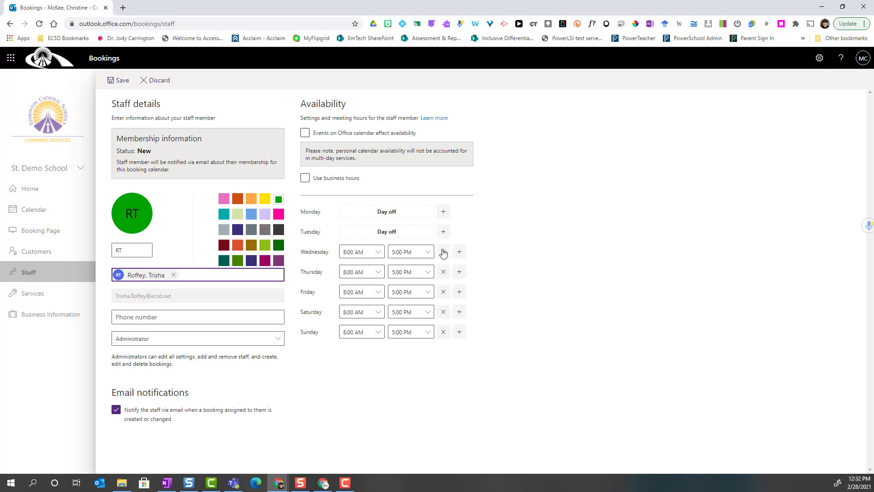
{"action": "left_click", "coordinate": [443, 252]}
{"action": "left_click", "coordinate": [444, 294]}
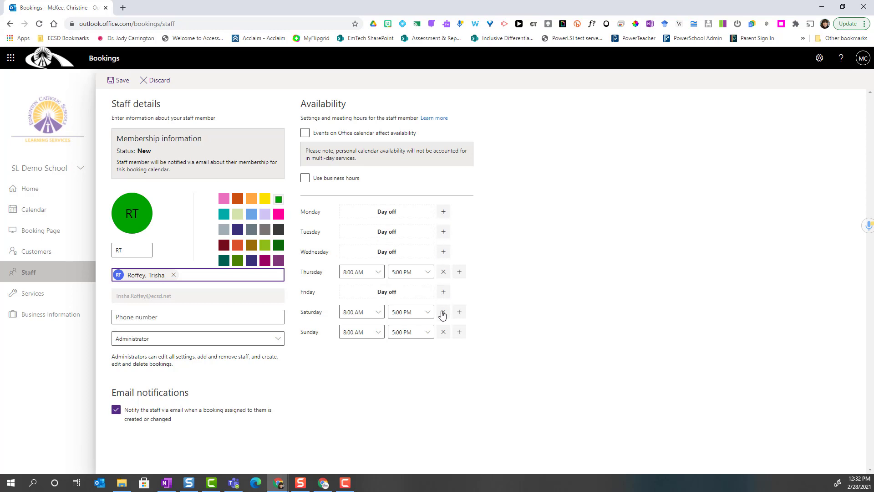
{"action": "left_click", "coordinate": [443, 313]}
{"action": "left_click", "coordinate": [444, 332]}
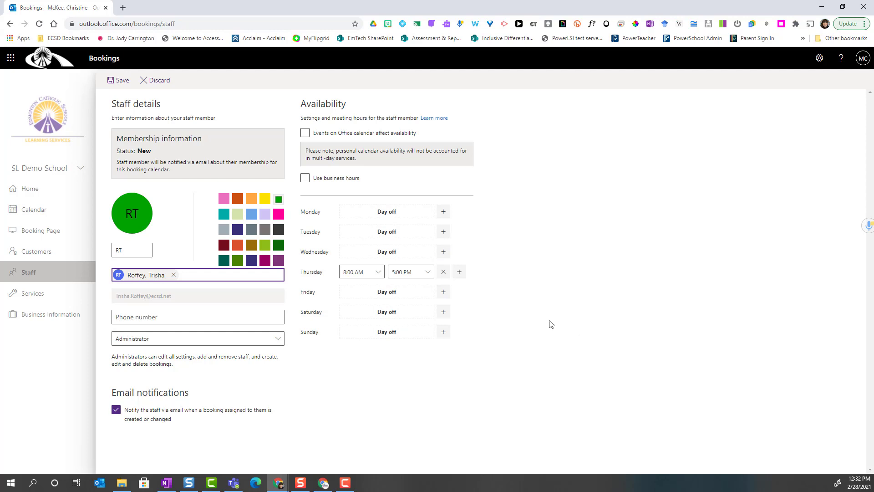
Set the new staff member's Thursday availability to run from 1:00 PM to 4:30 PM.
{"action": "left_click", "coordinate": [379, 273]}
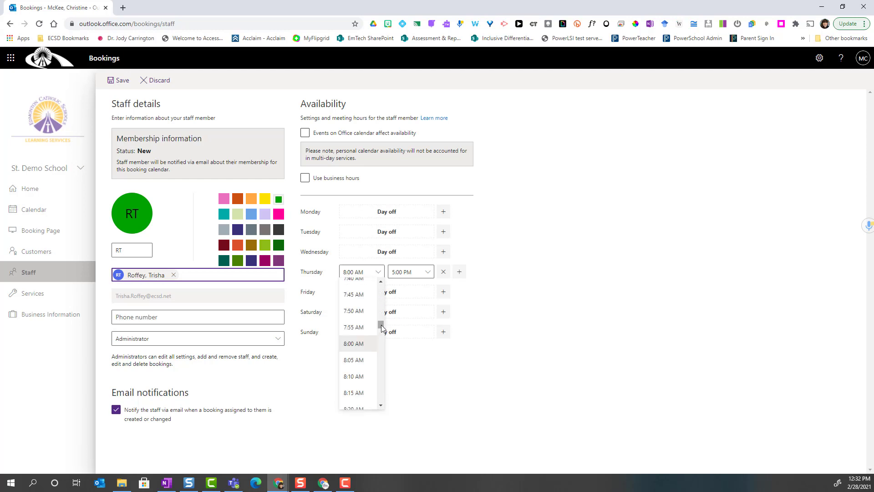
{"action": "left_click_drag", "start_coordinate": [380, 325], "coordinate": [385, 351]}
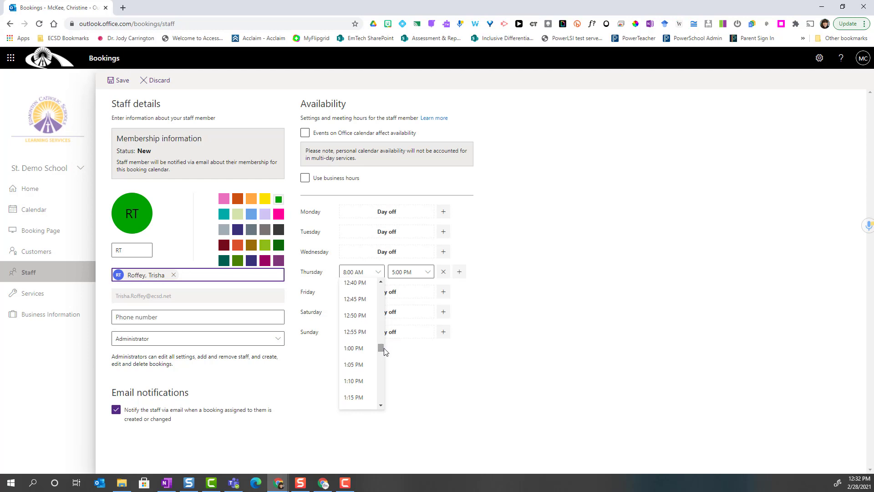
{"action": "left_click", "coordinate": [360, 348]}
{"action": "left_click", "coordinate": [410, 271]}
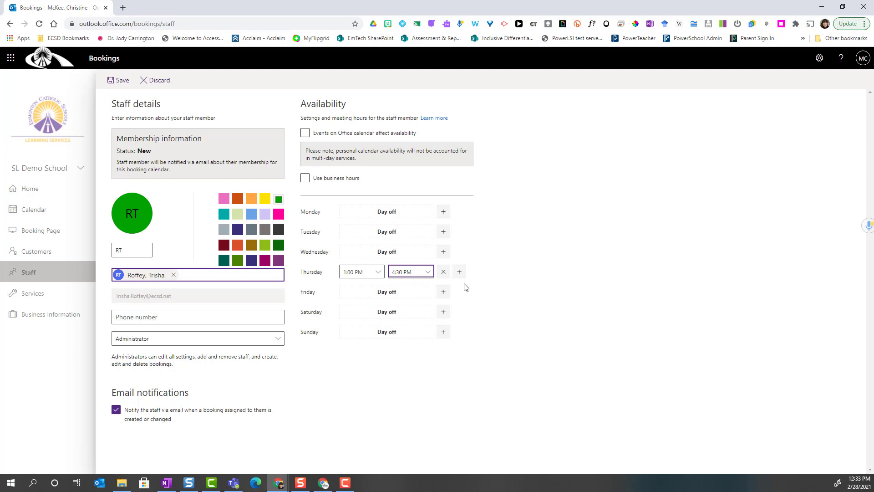
Add a second Thursday time slot from 5:30 PM to 7:30 PM and save the new staff member.
{"action": "left_click", "coordinate": [460, 272]}
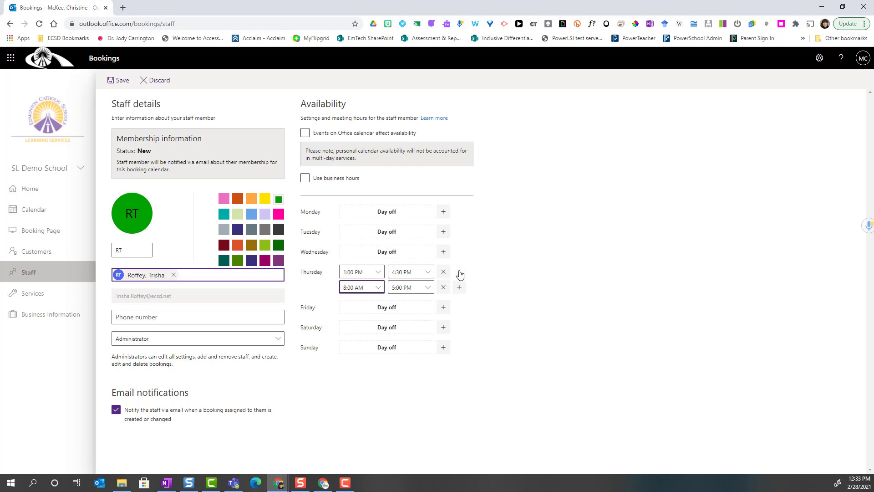
{"action": "left_click", "coordinate": [382, 289]}
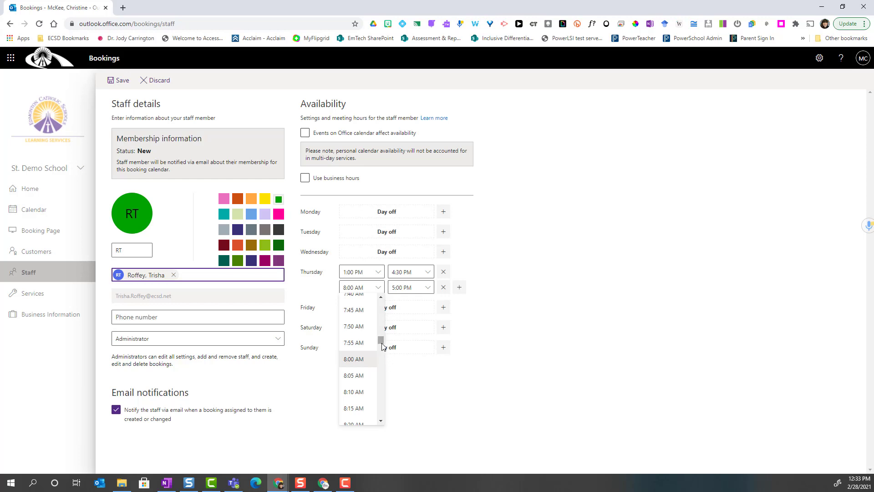
{"action": "left_click_drag", "start_coordinate": [381, 341], "coordinate": [383, 364]}
{"action": "scroll", "coordinate": [381, 364], "scroll_direction": "down", "scroll_amount": 5}
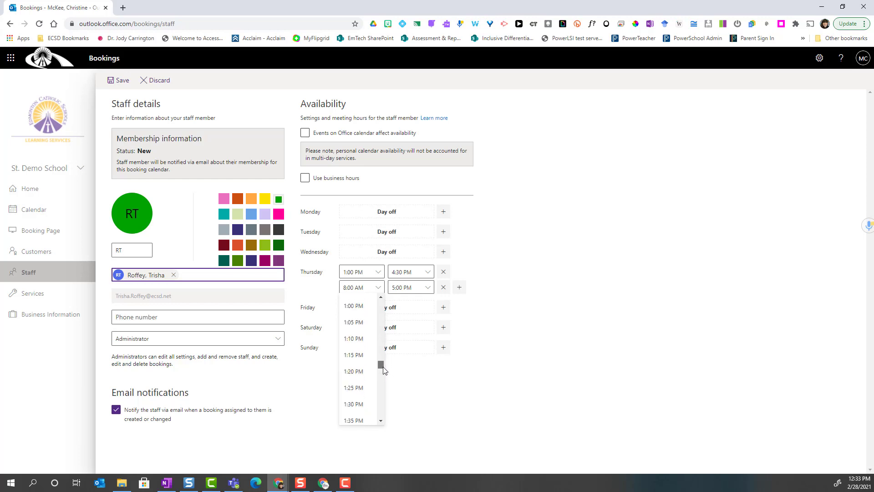
{"action": "left_click", "coordinate": [355, 370]}
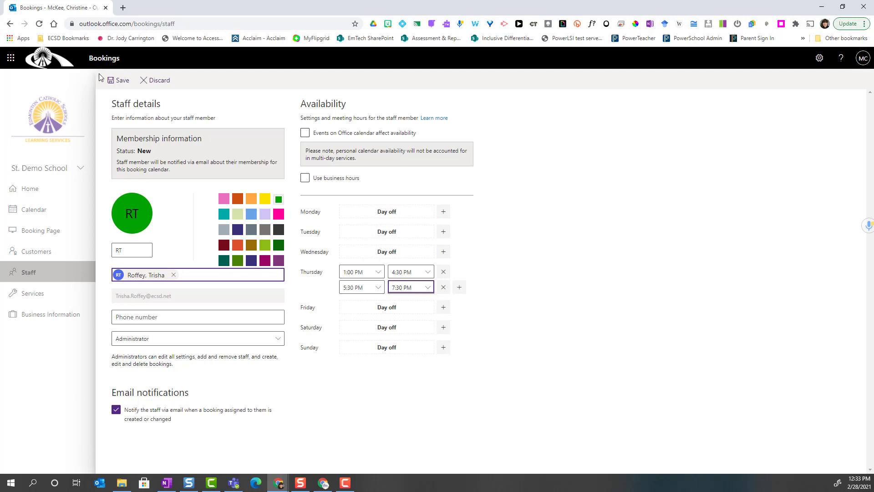
{"action": "left_click", "coordinate": [119, 84]}
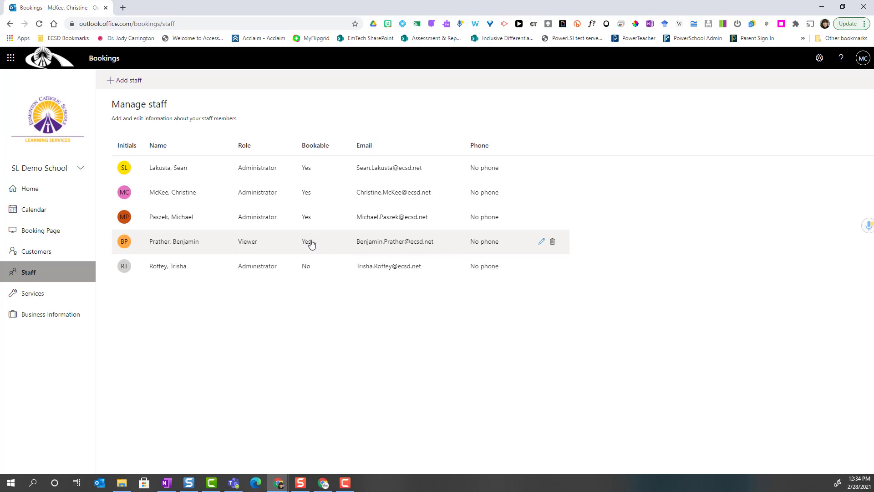
Edit the staff member with the Viewer role, changing the role to Administrator and stopping Office calendar events from affecting availability.
{"action": "left_click", "coordinate": [542, 244]}
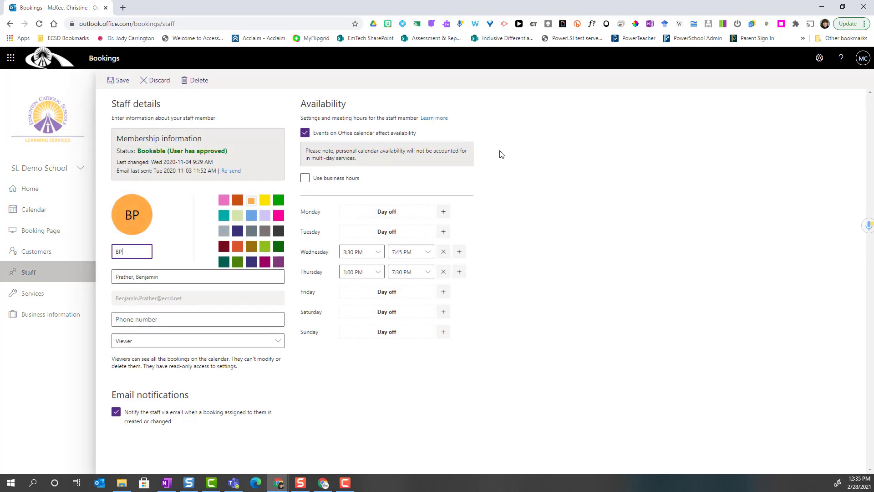
{"action": "left_click", "coordinate": [183, 342]}
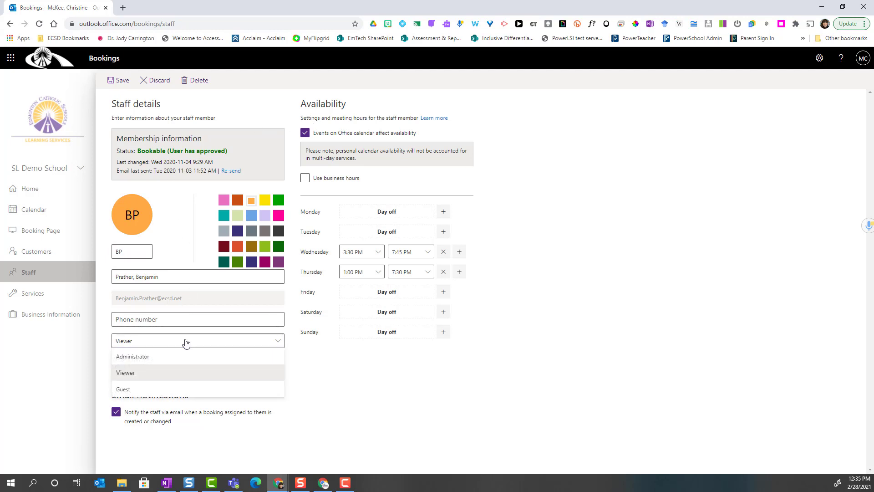
{"action": "left_click", "coordinate": [172, 361]}
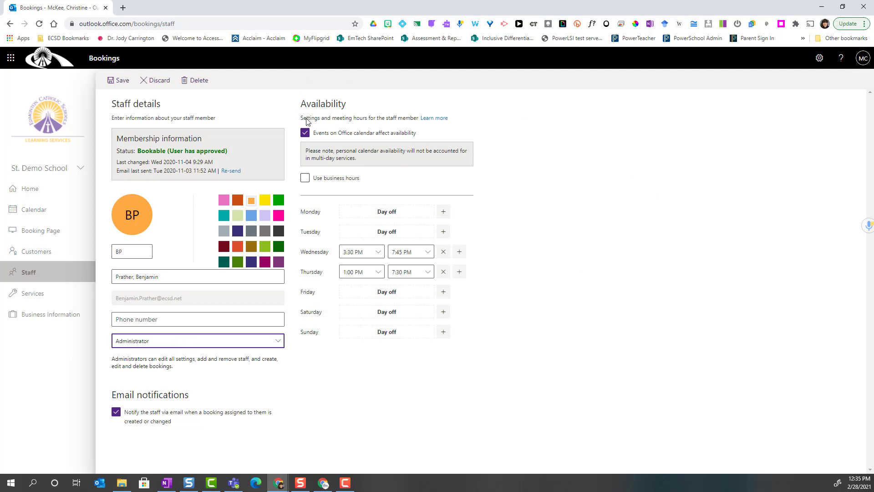
{"action": "left_click", "coordinate": [305, 133]}
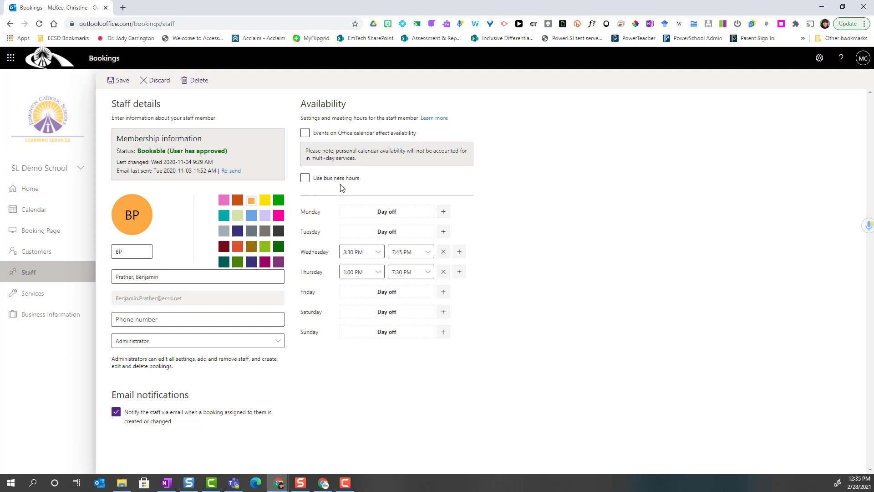
Make Wednesday a day off for this staff member and set the Thursday end time to 4:30 PM.
{"action": "left_click", "coordinate": [444, 254]}
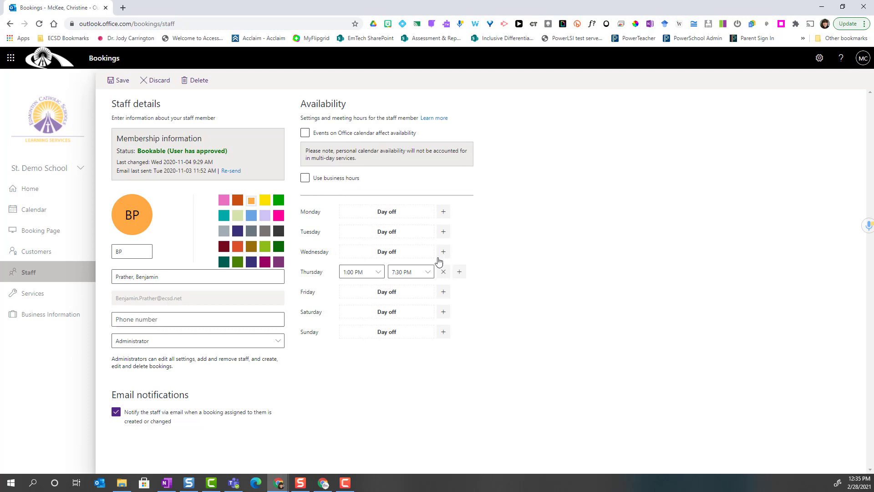
{"action": "left_click", "coordinate": [416, 272]}
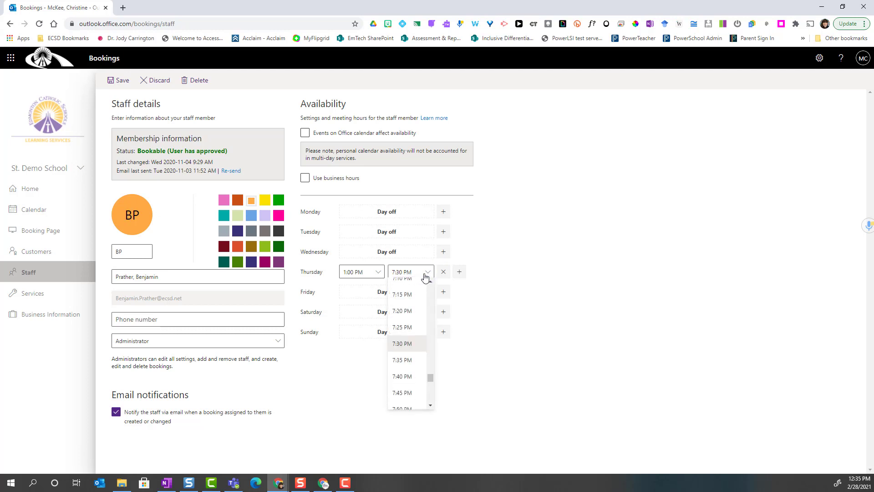
{"action": "left_click", "coordinate": [431, 281]}
{"action": "left_click", "coordinate": [430, 282]}
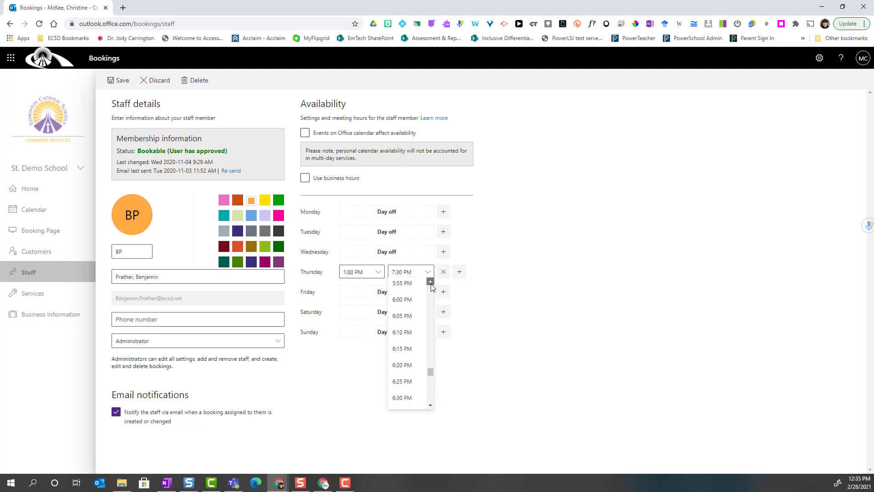
{"action": "left_click", "coordinate": [430, 282]}
{"action": "left_click", "coordinate": [430, 282]}
{"action": "left_click", "coordinate": [430, 282]}
{"action": "left_click", "coordinate": [430, 281]}
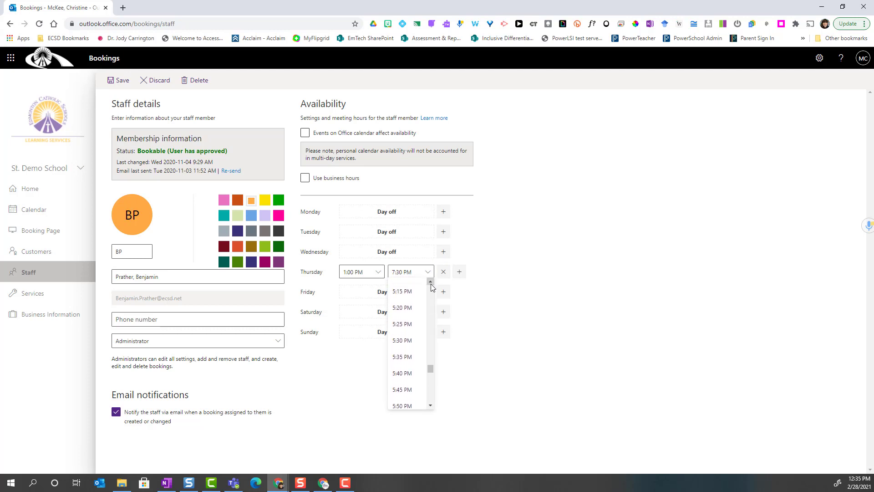
{"action": "left_click", "coordinate": [430, 281]}
{"action": "left_click", "coordinate": [430, 282]}
{"action": "left_click", "coordinate": [430, 282]}
{"action": "left_click", "coordinate": [430, 281]}
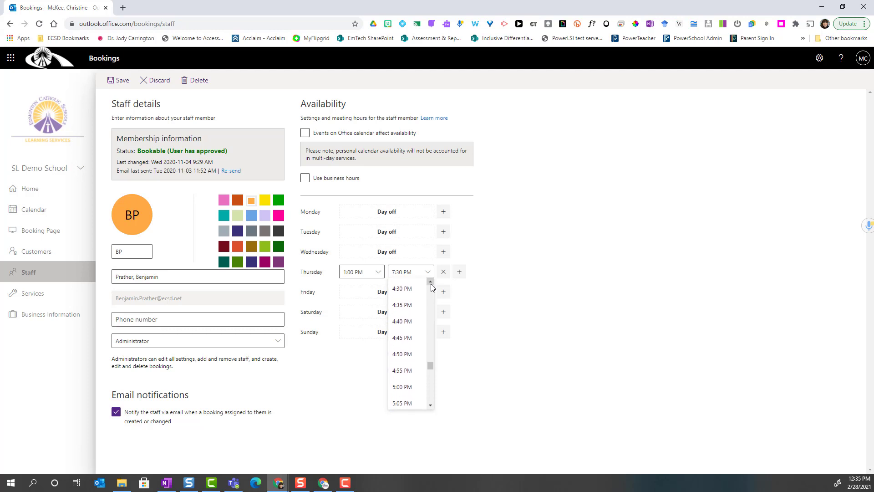
{"action": "left_click", "coordinate": [430, 281]}
{"action": "left_click", "coordinate": [430, 282]}
{"action": "left_click", "coordinate": [430, 281]}
{"action": "left_click", "coordinate": [430, 282]}
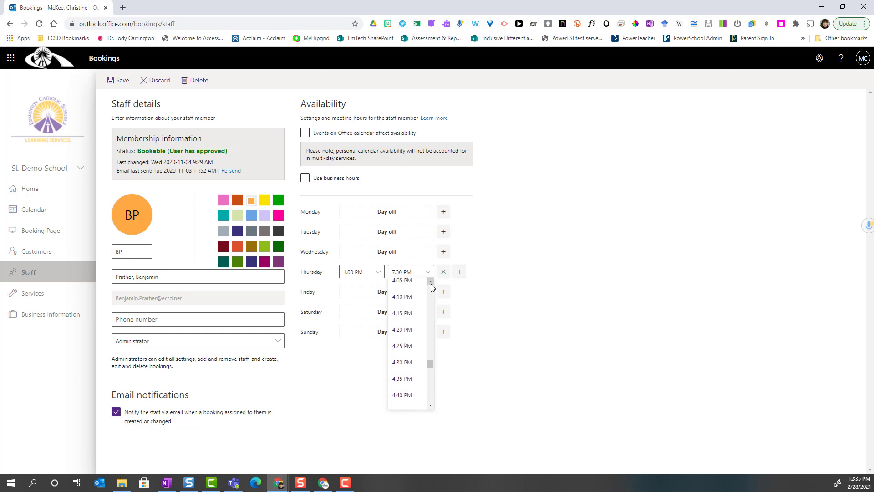
{"action": "left_click", "coordinate": [410, 362]}
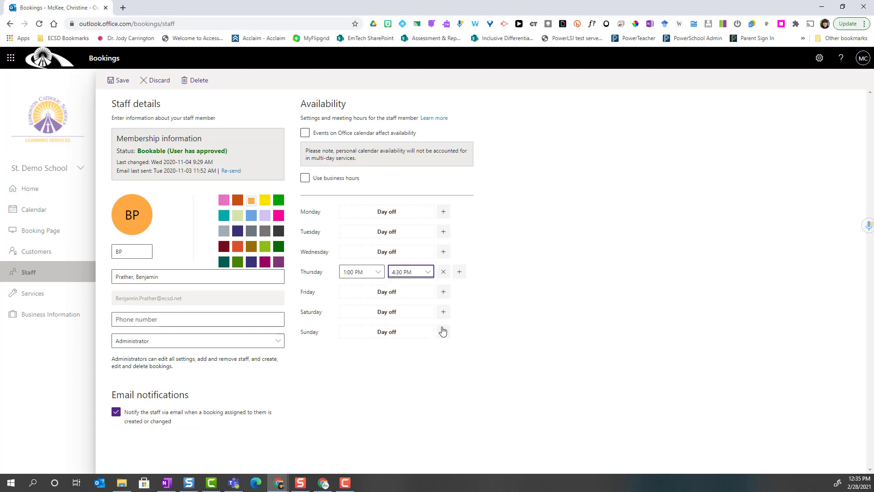
Give this staff member an additional Thursday time slot from 5:30 PM to 7:30 PM and save the changes.
{"action": "left_click", "coordinate": [458, 273]}
{"action": "left_click", "coordinate": [375, 291]}
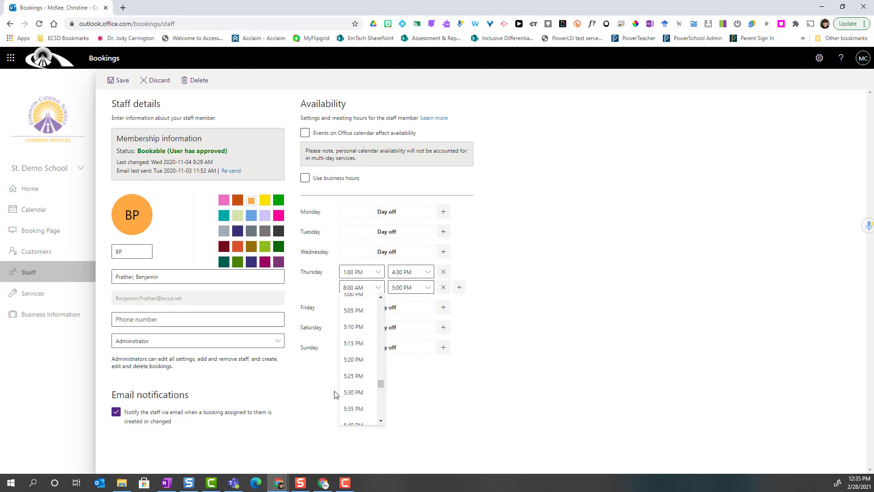
{"action": "left_click", "coordinate": [346, 391]}
{"action": "left_click", "coordinate": [428, 288]}
{"action": "left_click", "coordinate": [410, 378]}
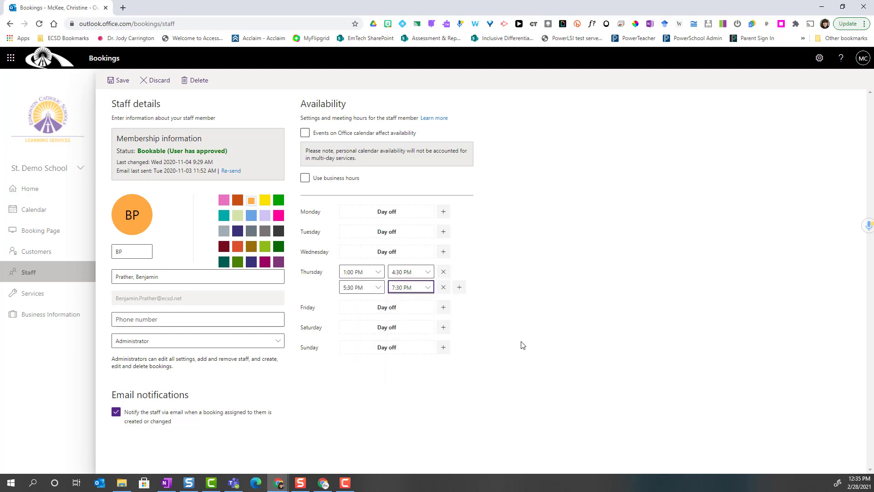
{"action": "left_click", "coordinate": [119, 82]}
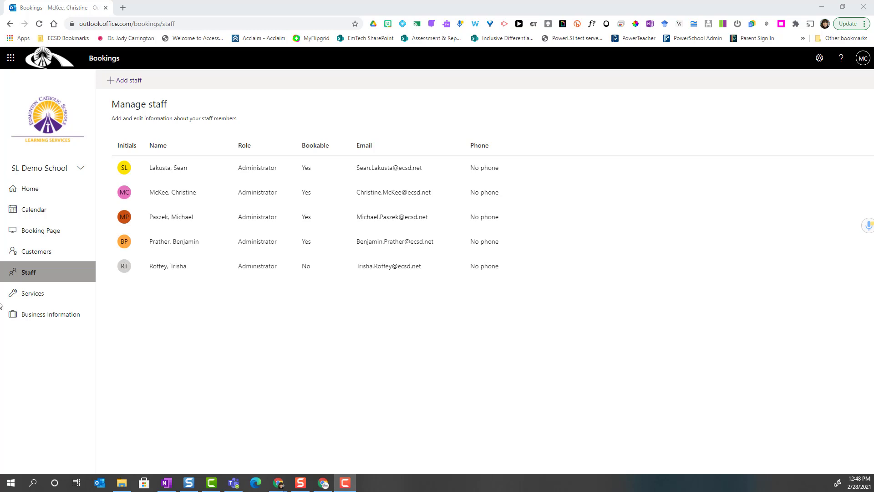
Create a new service named Spring Demonstration of Learning and turn on its online meeting option.
{"action": "left_click", "coordinate": [53, 296]}
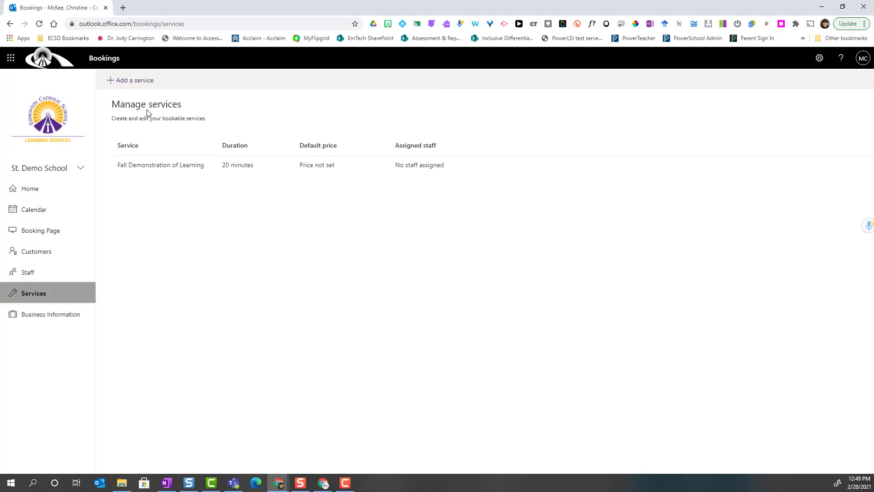
{"action": "left_click", "coordinate": [130, 81]}
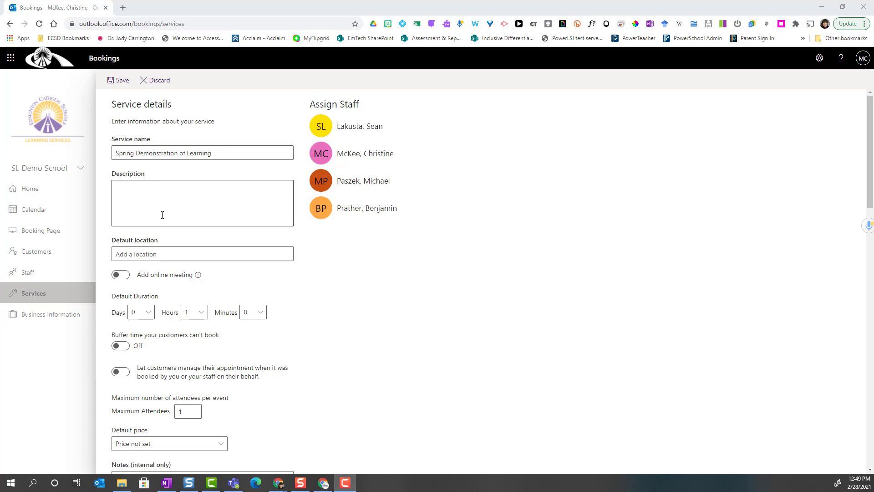
{"action": "scroll", "coordinate": [162, 214], "scroll_direction": "down", "scroll_amount": 1}
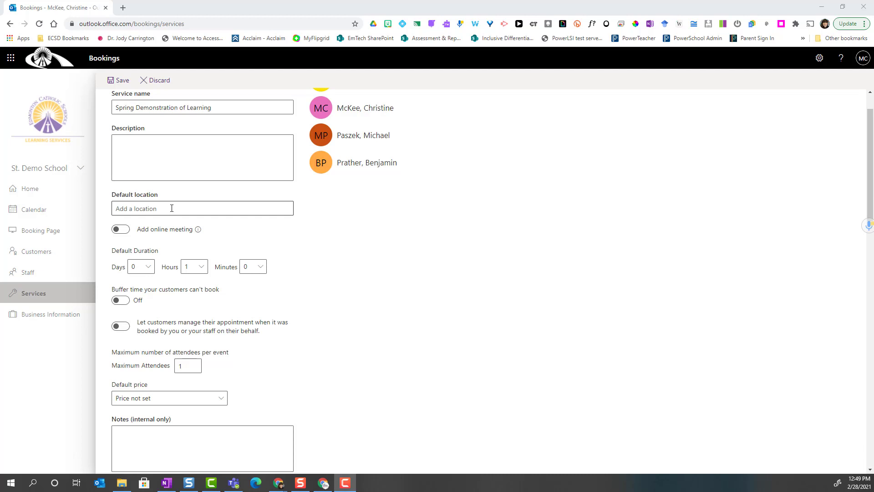
{"action": "left_click", "coordinate": [121, 230]}
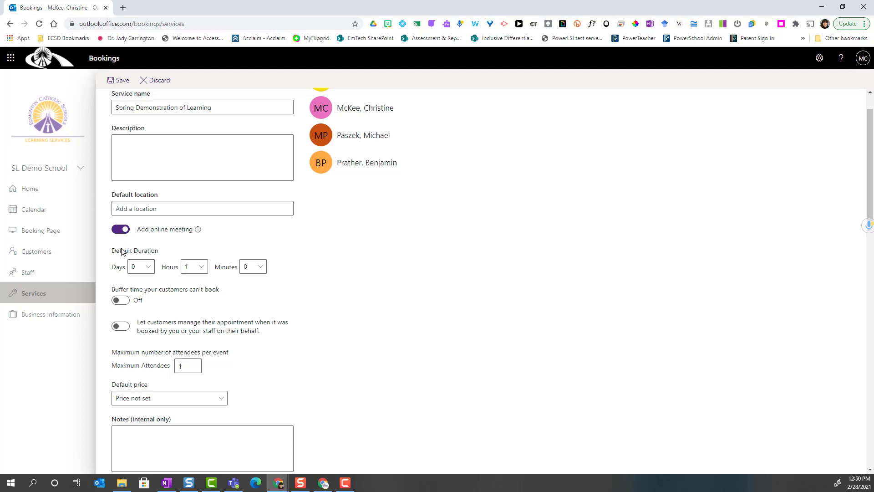
Set the service's default duration to 0 hours and 15 minutes.
{"action": "left_click", "coordinate": [202, 268]}
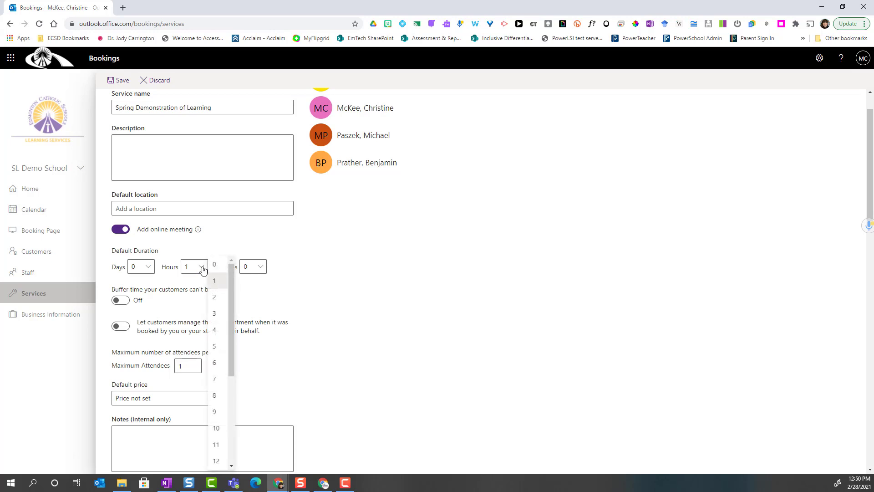
{"action": "left_click", "coordinate": [214, 264]}
{"action": "left_click", "coordinate": [257, 268]}
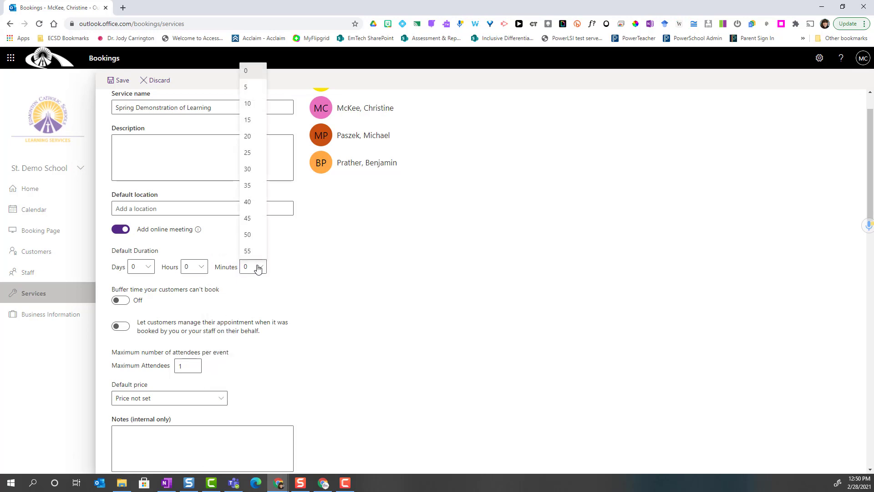
{"action": "left_click", "coordinate": [250, 120]}
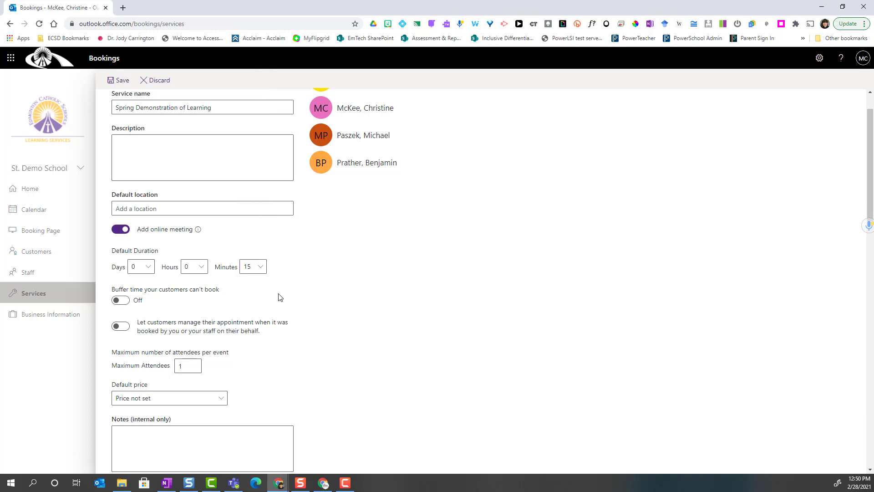
Turn on buffer time for the service and set a 5-minute buffer after each appointment.
{"action": "left_click", "coordinate": [121, 302]}
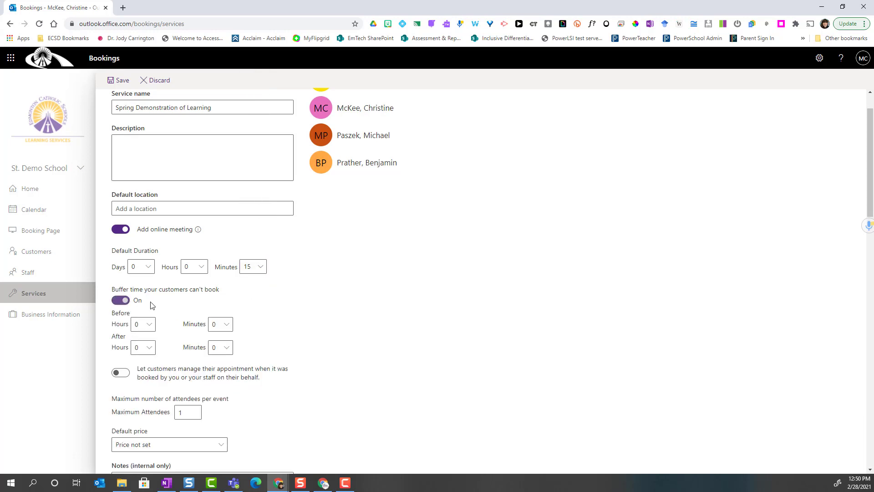
{"action": "left_click", "coordinate": [228, 349]}
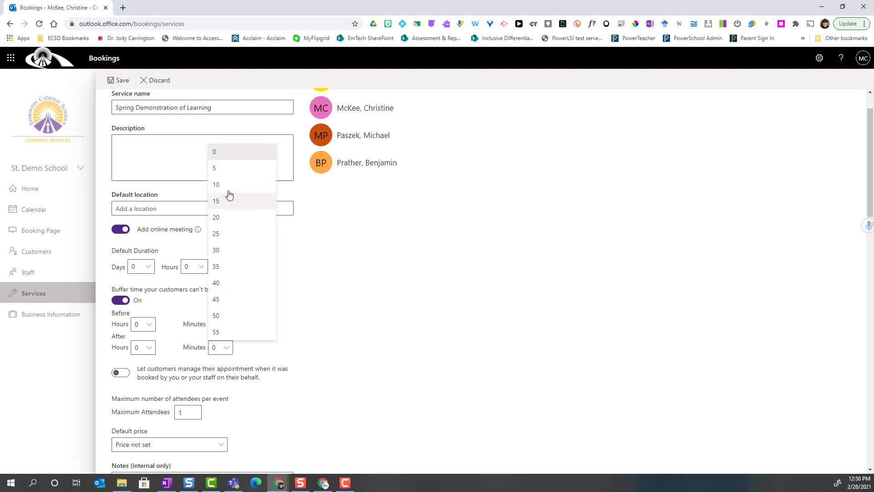
{"action": "left_click", "coordinate": [225, 169]}
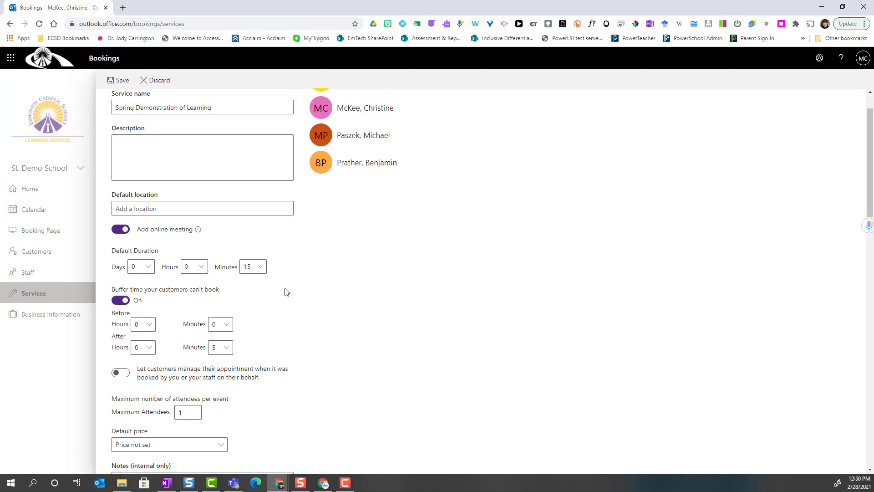
Modify the service's customer information fields by excluding the customer address and making the phone number required.
{"action": "scroll", "coordinate": [286, 291], "scroll_direction": "down", "scroll_amount": 3}
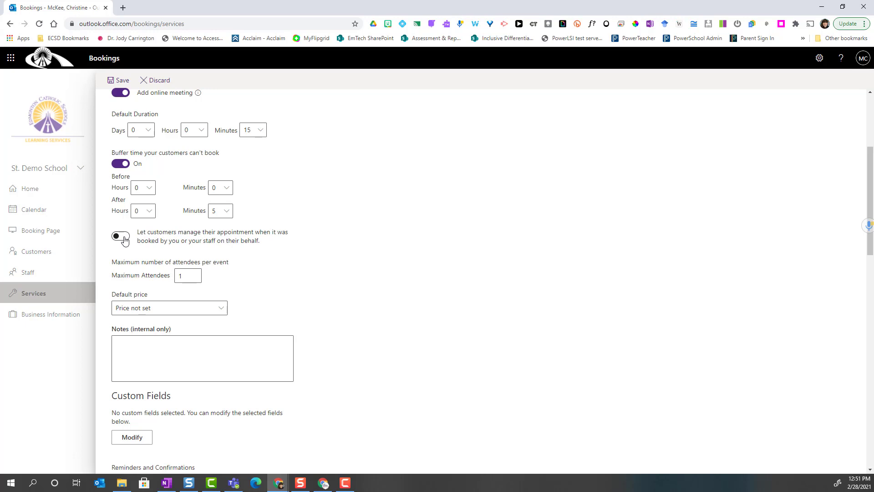
{"action": "scroll", "coordinate": [273, 250], "scroll_direction": "down", "scroll_amount": 1}
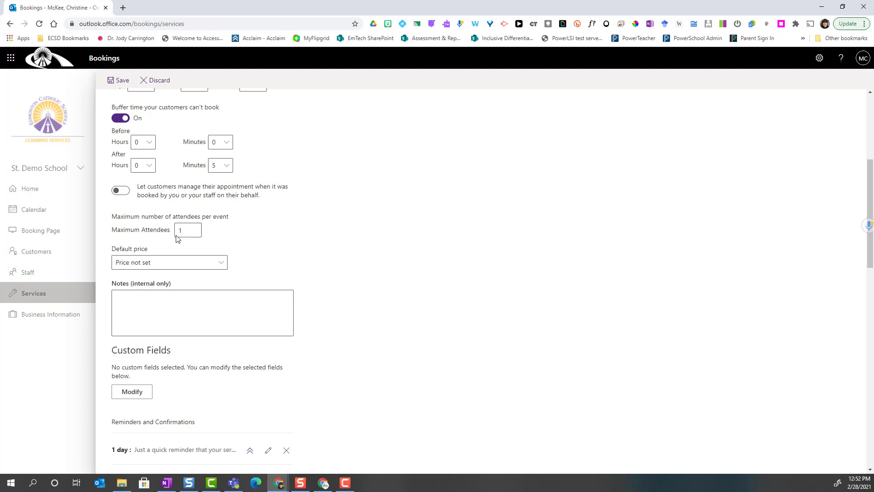
{"action": "scroll", "coordinate": [298, 272], "scroll_direction": "down", "scroll_amount": 2}
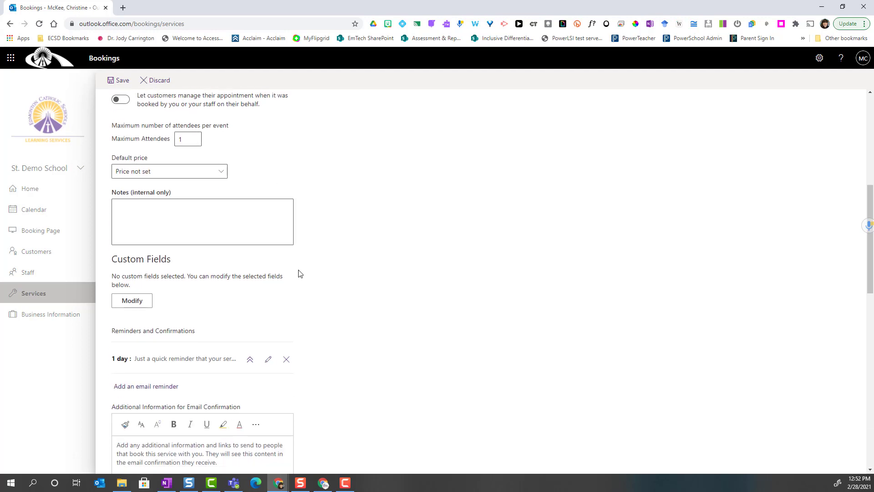
{"action": "scroll", "coordinate": [298, 272], "scroll_direction": "down", "scroll_amount": 1}
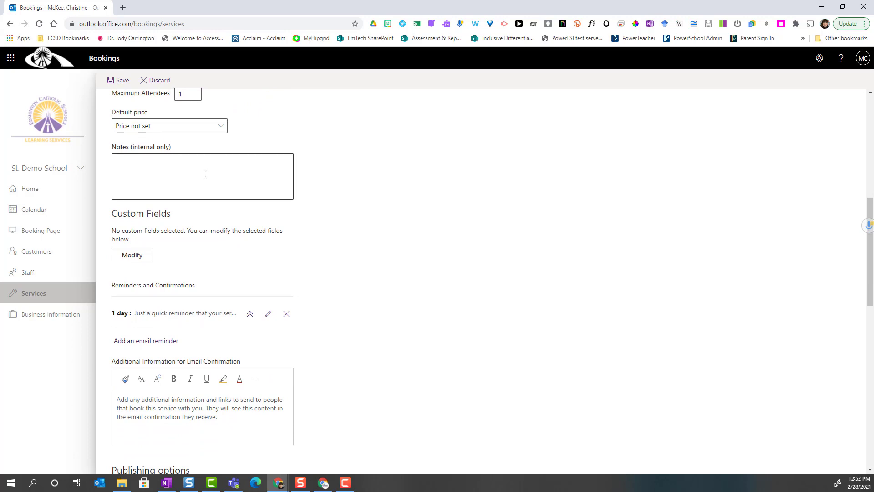
{"action": "scroll", "coordinate": [315, 236], "scroll_direction": "down", "scroll_amount": 1}
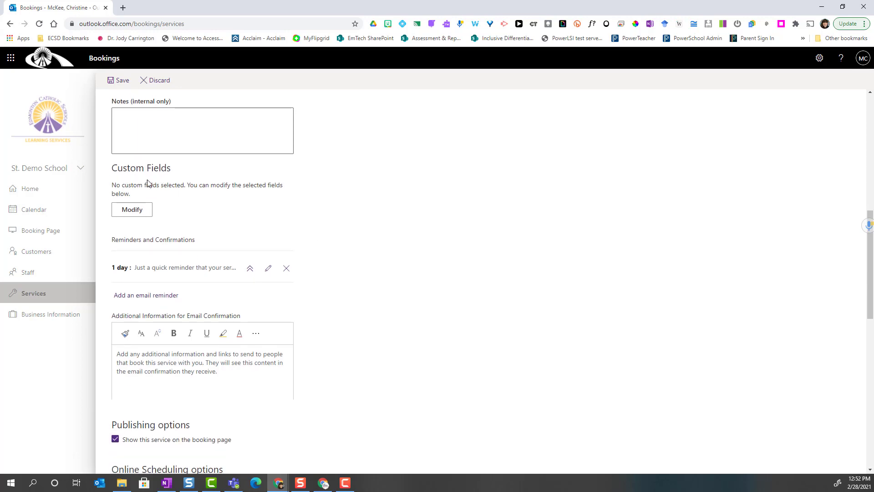
{"action": "left_click", "coordinate": [136, 211]}
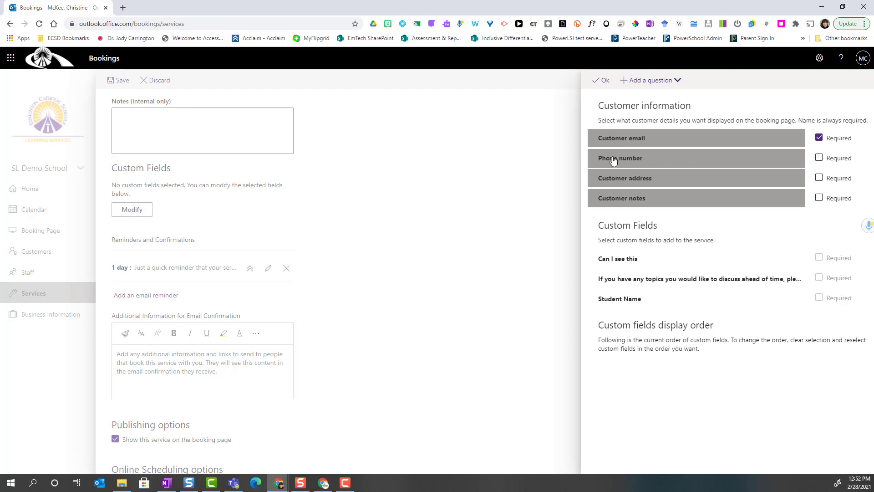
{"action": "left_click", "coordinate": [662, 182]}
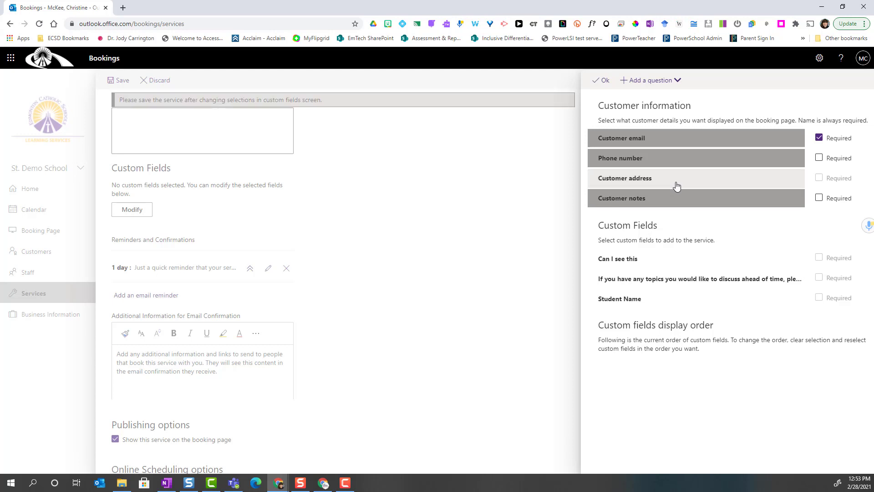
{"action": "left_click", "coordinate": [819, 159]}
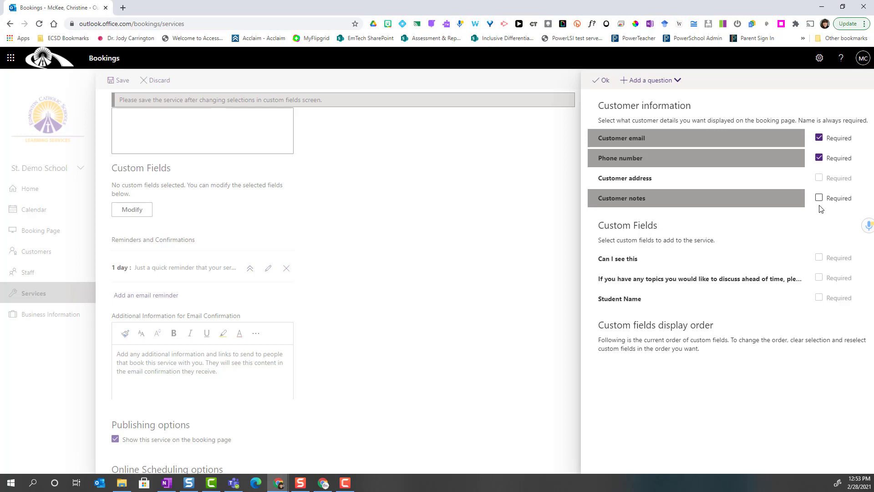
{"action": "left_click", "coordinate": [603, 81]}
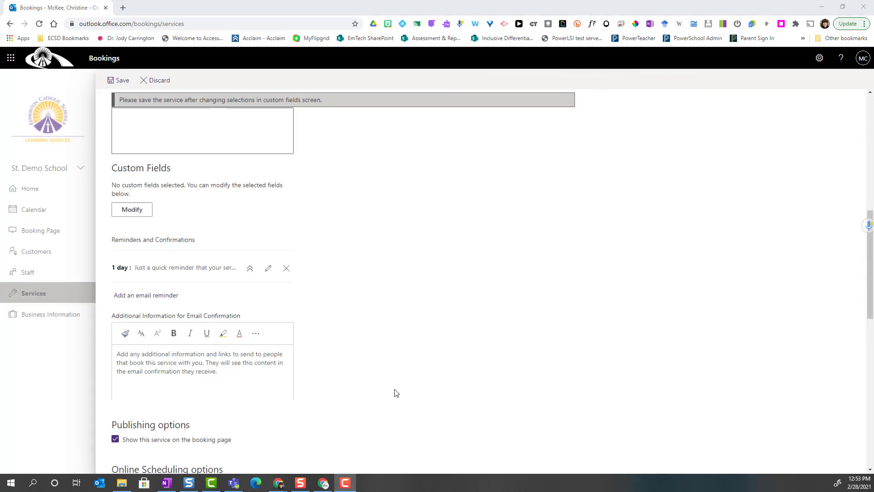
Review the full message and settings of the 1-day customer email reminder, and save the reminder as it is.
{"action": "scroll", "coordinate": [370, 339], "scroll_direction": "down", "scroll_amount": 1}
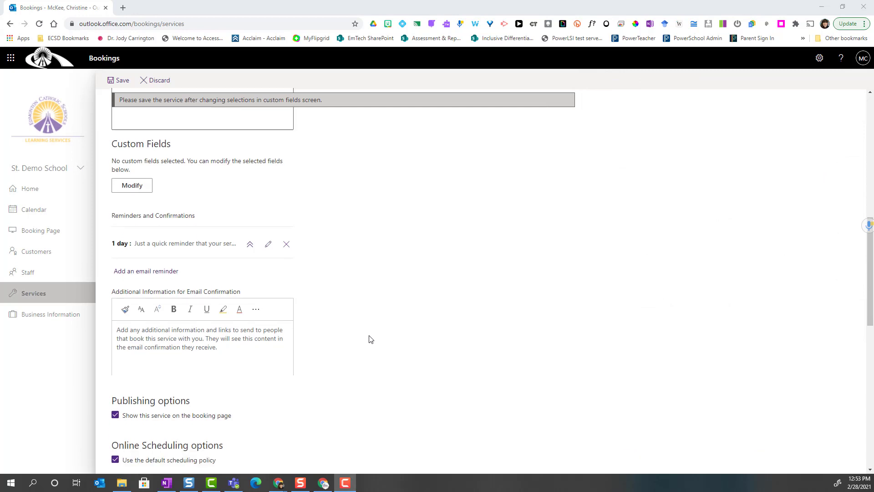
{"action": "scroll", "coordinate": [370, 339], "scroll_direction": "down", "scroll_amount": 1}
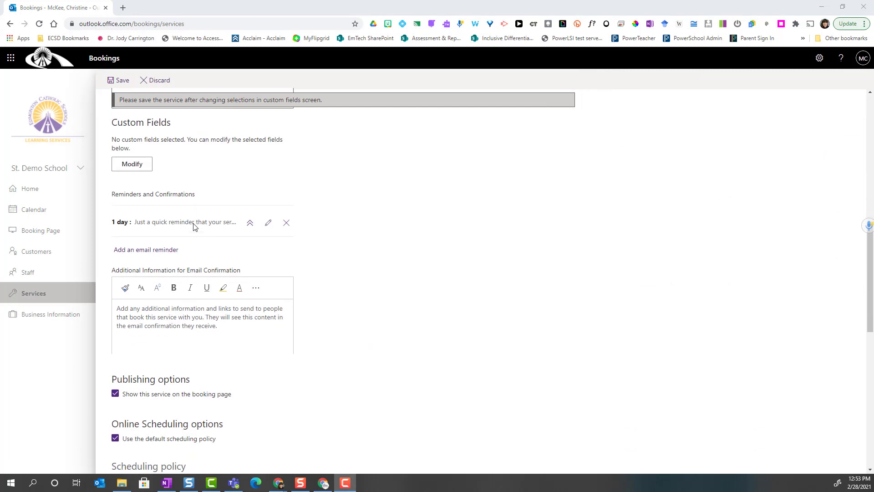
{"action": "left_click", "coordinate": [248, 224]}
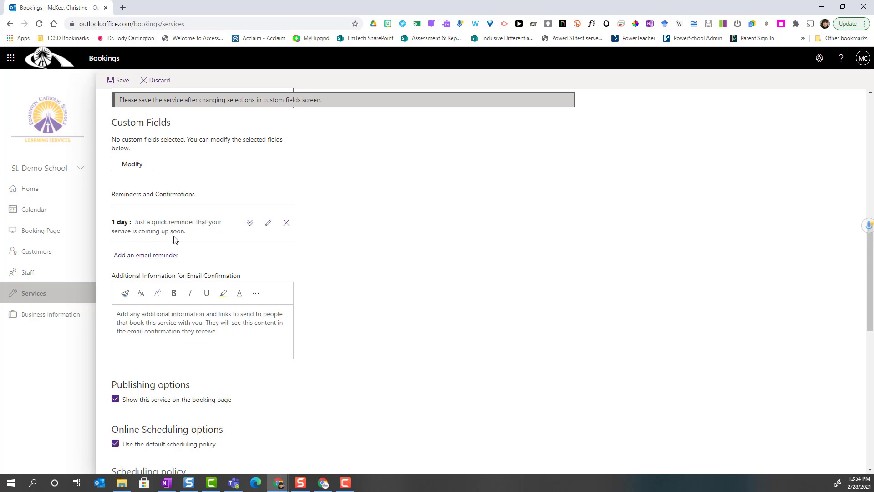
{"action": "left_click", "coordinate": [268, 222]}
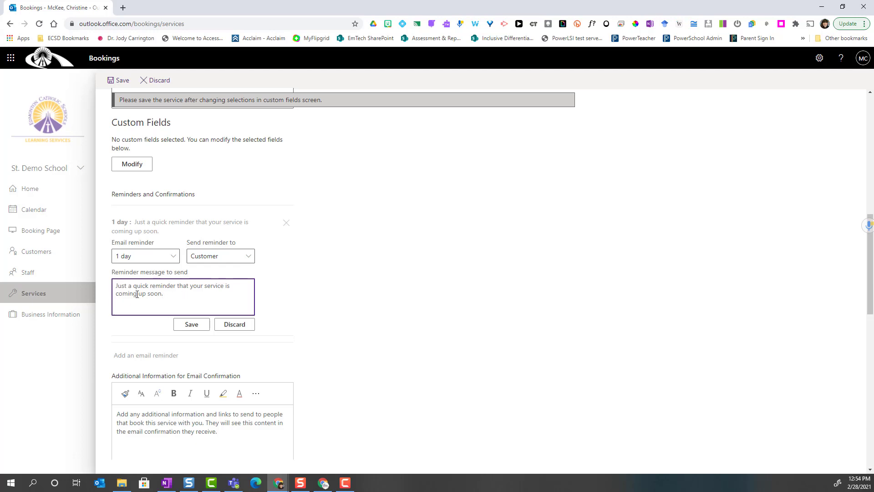
{"action": "left_click", "coordinate": [191, 325]}
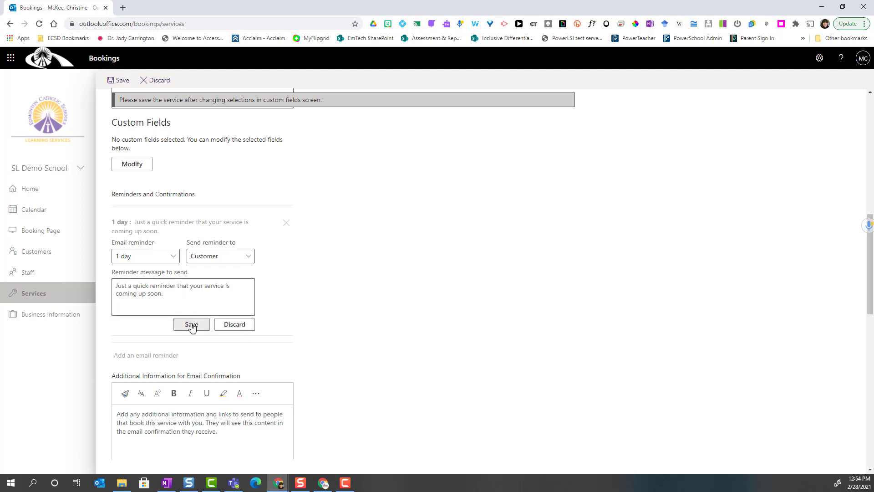
Turn off the default scheduling policy for the service and set its time increments to 20 minutes.
{"action": "scroll", "coordinate": [318, 328], "scroll_direction": "down", "scroll_amount": 2}
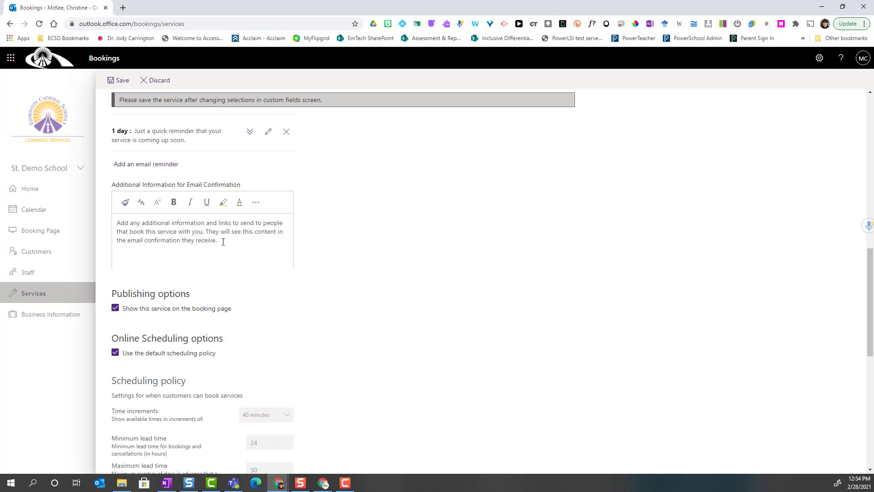
{"action": "scroll", "coordinate": [223, 242], "scroll_direction": "down", "scroll_amount": 2}
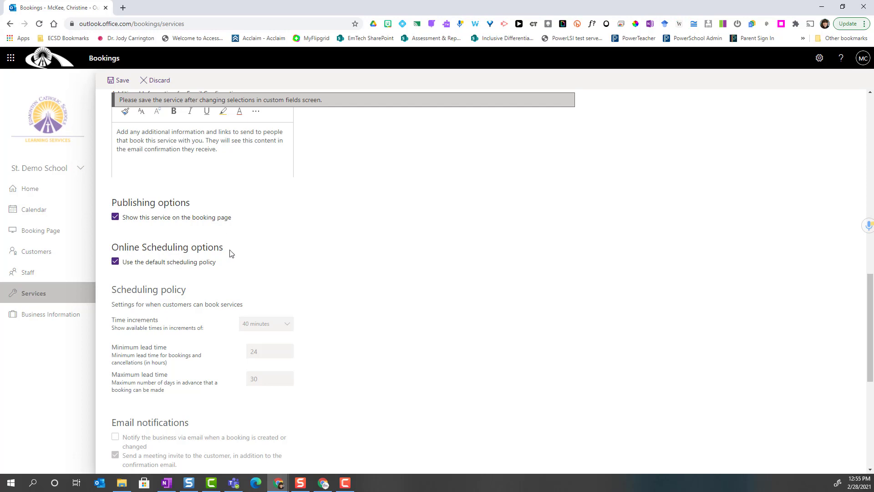
{"action": "scroll", "coordinate": [230, 253], "scroll_direction": "down", "scroll_amount": 1}
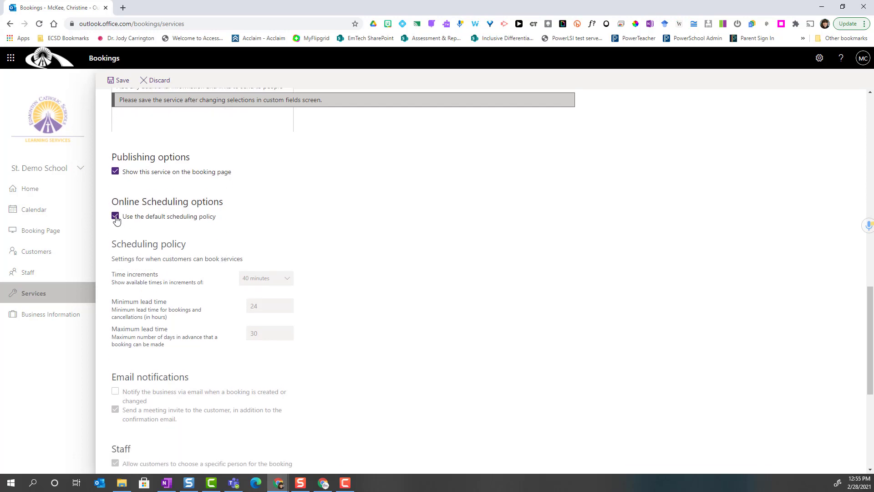
{"action": "left_click", "coordinate": [116, 218]}
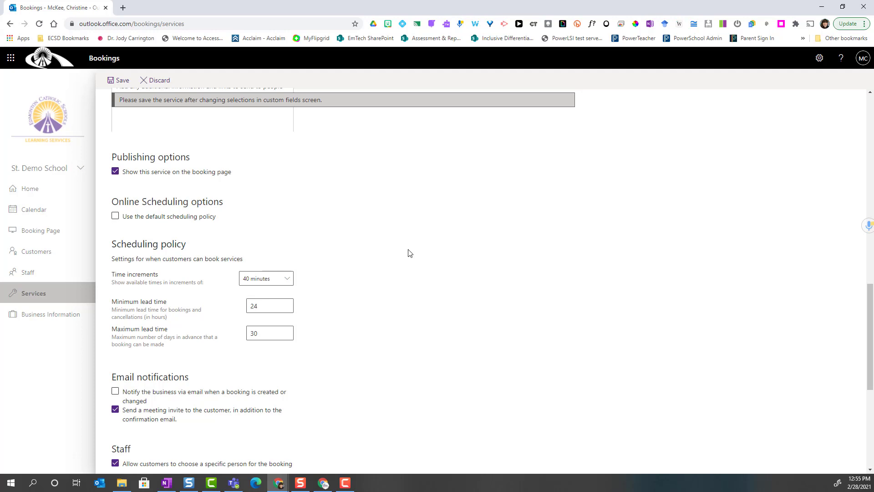
{"action": "scroll", "coordinate": [409, 253], "scroll_direction": "down", "scroll_amount": 2}
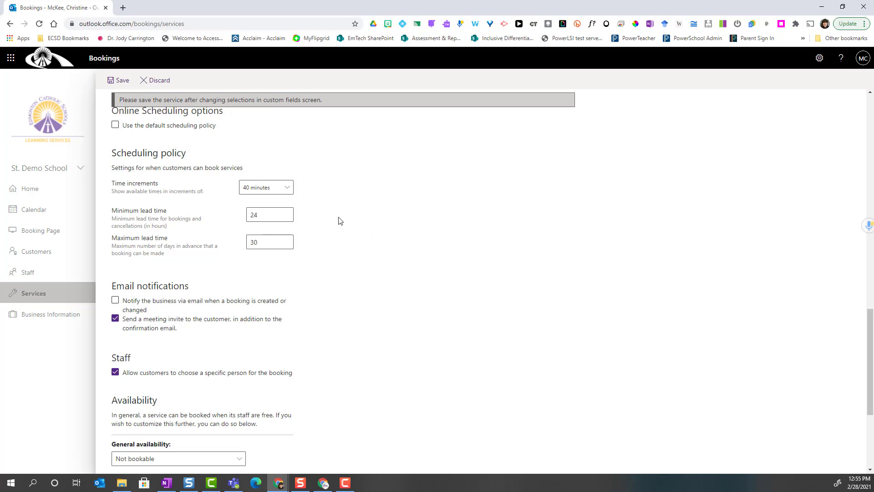
{"action": "left_click", "coordinate": [291, 190]}
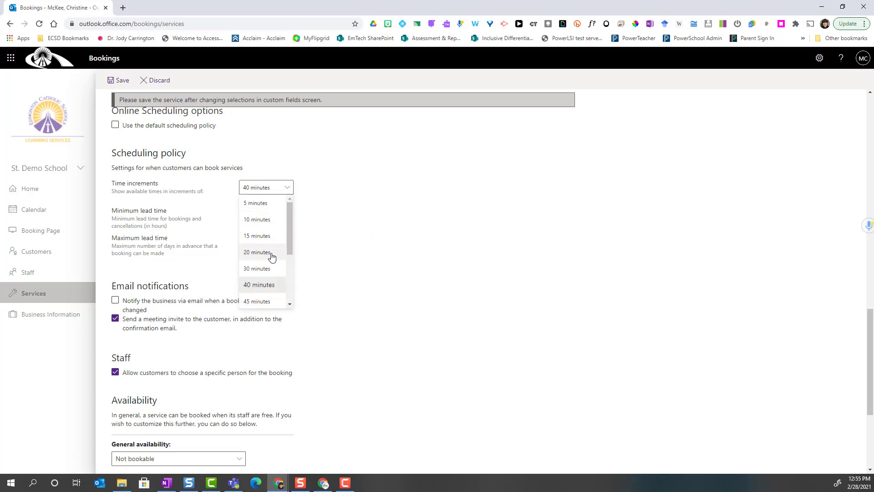
{"action": "left_click", "coordinate": [258, 252]}
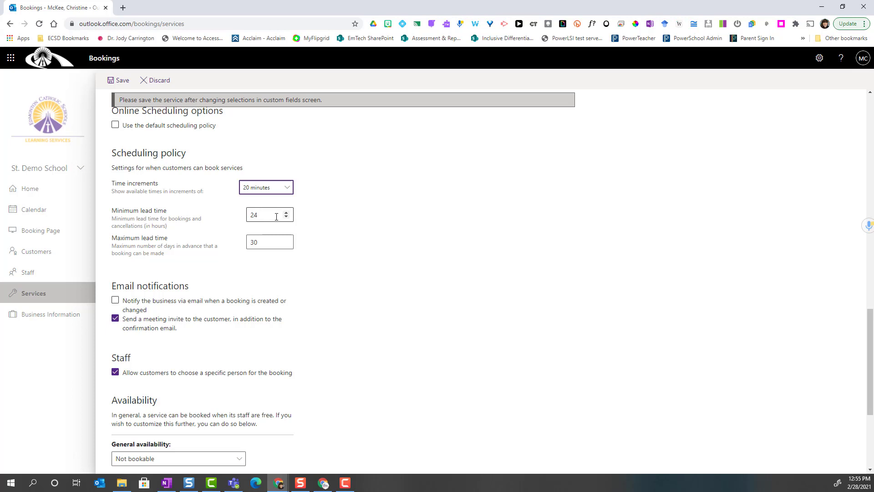
Re-enter 30 days as the service's maximum lead time.
{"action": "left_click", "coordinate": [268, 244]}
{"action": "key", "text": "BackSpace"}
{"action": "key", "text": "BackSpace"}
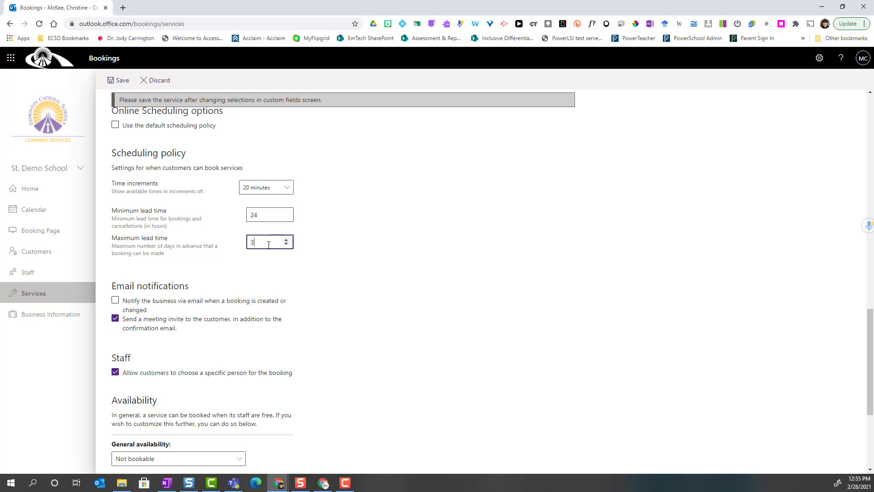
{"action": "type", "text": "265"}
{"action": "key", "text": "BackSpace"}
{"action": "key", "text": "BackSpace"}
{"action": "type", "text": "0"}
Set the service's general availability to Not bookable.
{"action": "scroll", "coordinate": [269, 245], "scroll_direction": "down", "scroll_amount": 3}
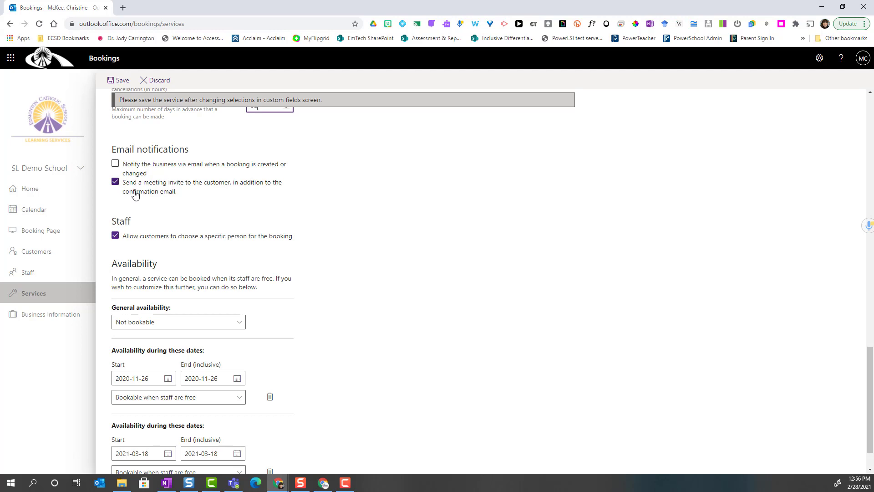
{"action": "scroll", "coordinate": [135, 194], "scroll_direction": "down", "scroll_amount": 1}
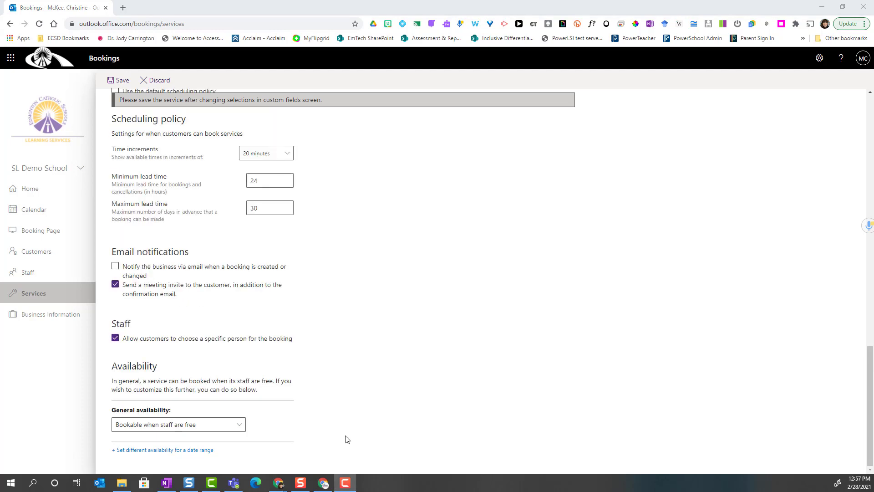
{"action": "left_click", "coordinate": [233, 429]}
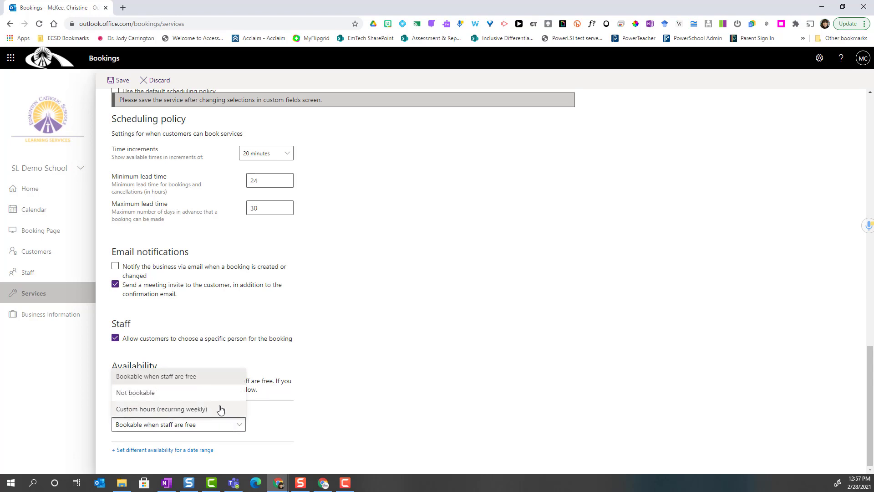
{"action": "left_click", "coordinate": [204, 392]}
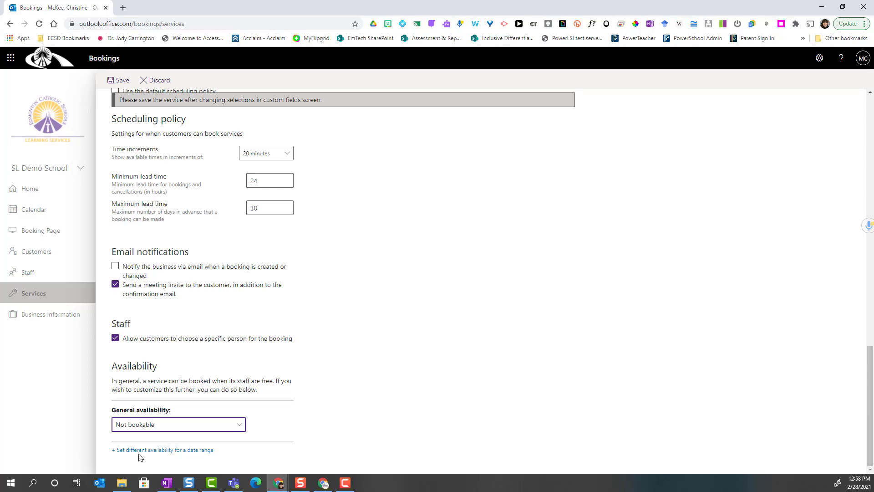
Add a separate availability date range to the service that starts and ends on 2021-03-11.
{"action": "left_click", "coordinate": [152, 450]}
{"action": "scroll", "coordinate": [318, 439], "scroll_direction": "down", "scroll_amount": 2}
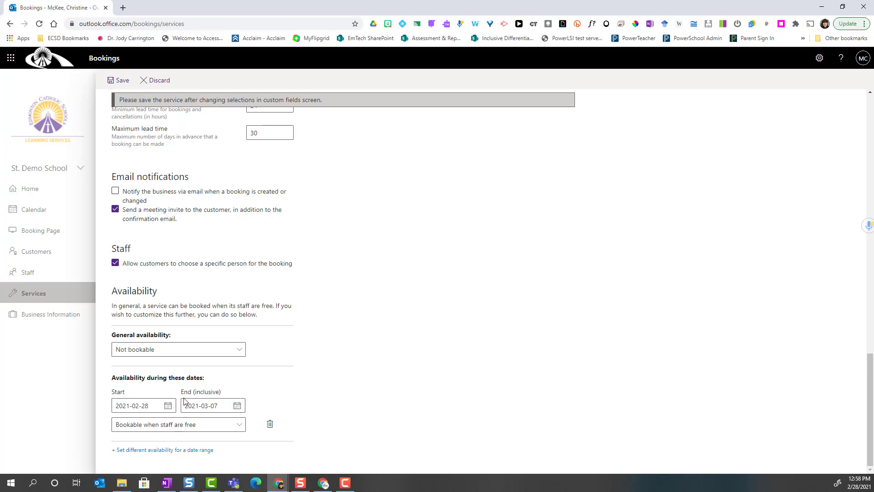
{"action": "left_click", "coordinate": [168, 406]}
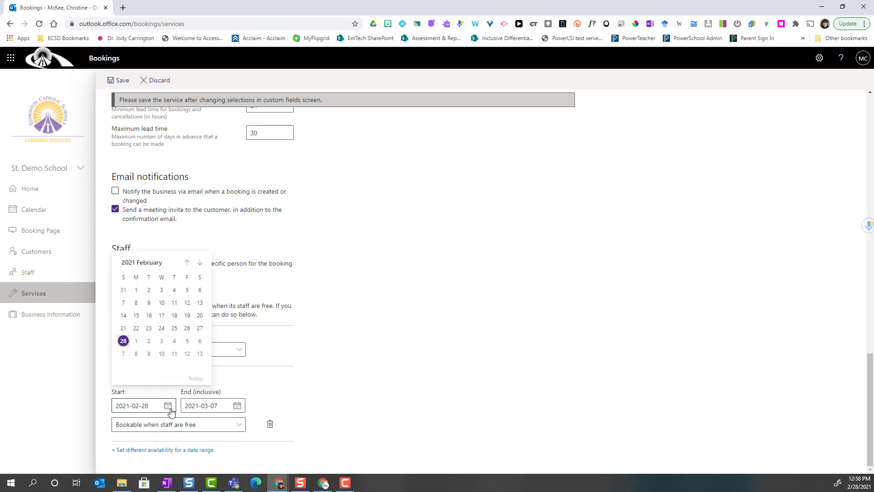
{"action": "left_click", "coordinate": [199, 262]}
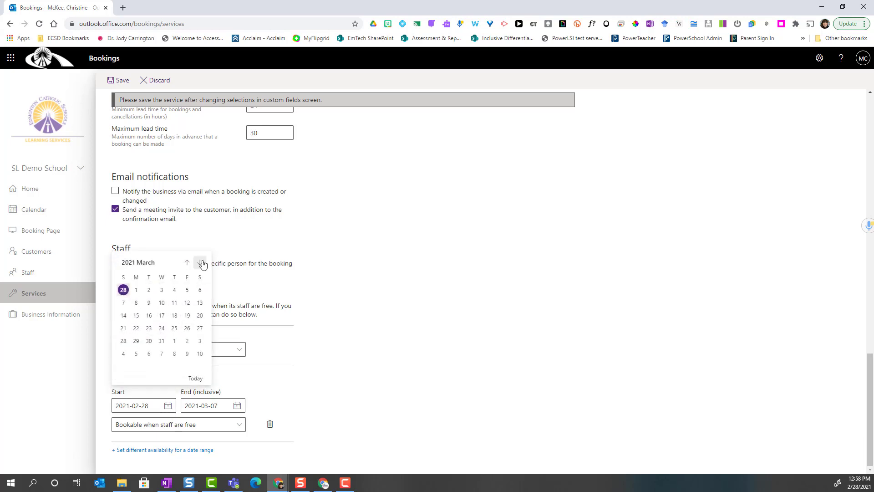
{"action": "left_click", "coordinate": [174, 303]}
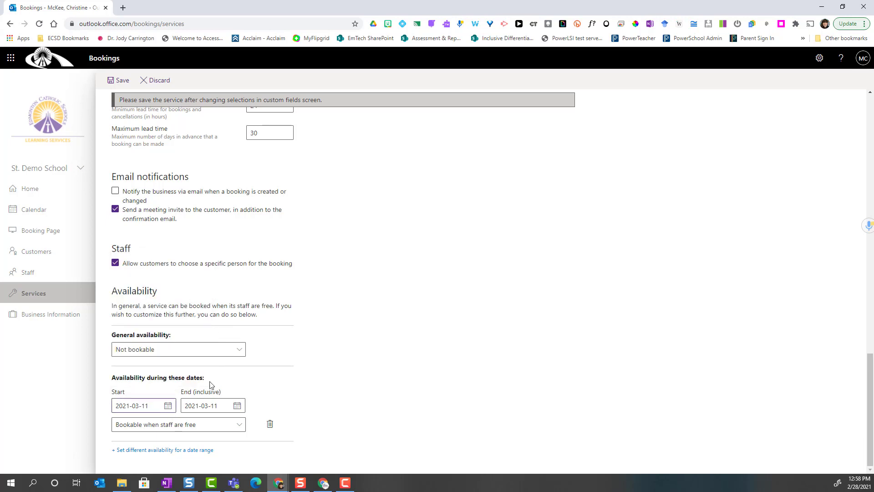
{"action": "left_click", "coordinate": [237, 405]}
{"action": "left_click", "coordinate": [244, 318]}
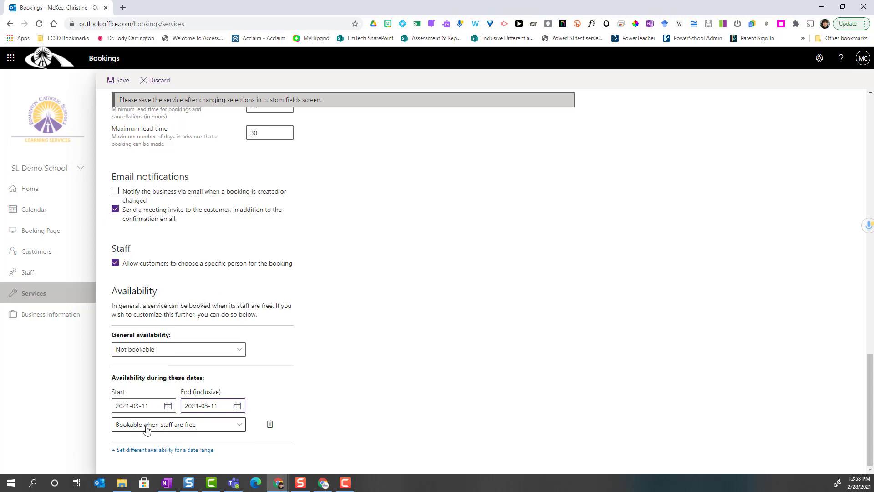
Switch the 2021-03-11 availability to Custom hours (recurring weekly) and make every day except Thursday not bookable.
{"action": "left_click", "coordinate": [180, 428]}
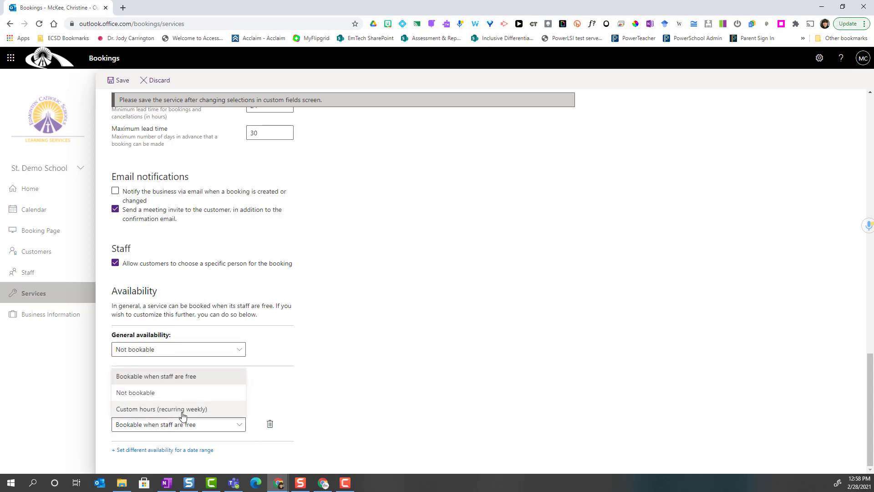
{"action": "left_click", "coordinate": [181, 409]}
{"action": "scroll", "coordinate": [409, 411], "scroll_direction": "down", "scroll_amount": 1}
{"action": "scroll", "coordinate": [409, 413], "scroll_direction": "down", "scroll_amount": 2}
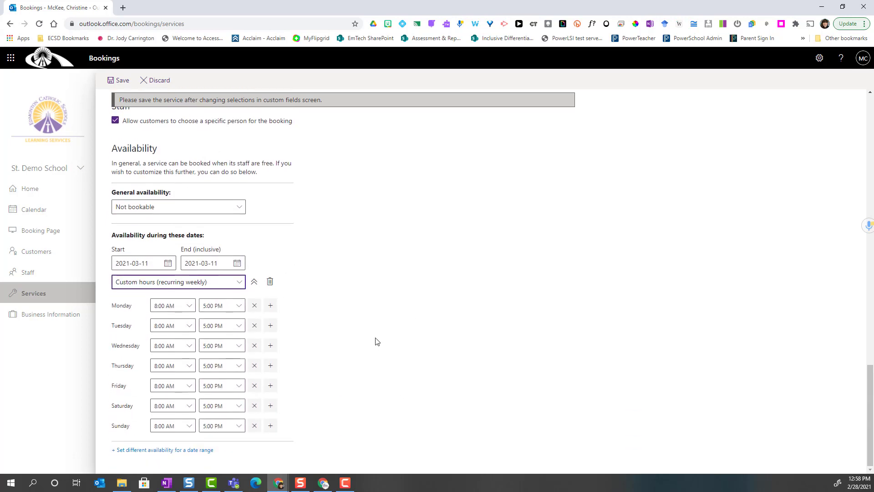
{"action": "left_click", "coordinate": [255, 308]}
{"action": "left_click", "coordinate": [255, 326]}
{"action": "left_click", "coordinate": [255, 345]}
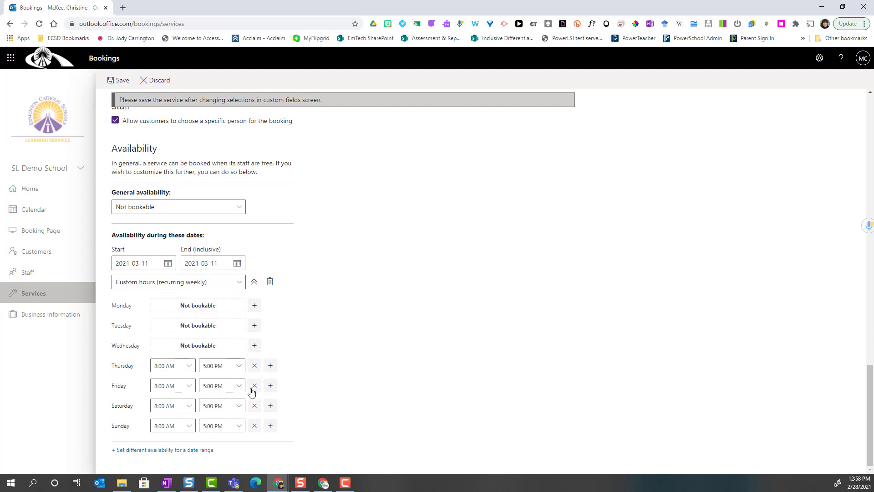
{"action": "left_click", "coordinate": [254, 385]}
{"action": "left_click", "coordinate": [254, 405]}
{"action": "left_click", "coordinate": [255, 425]}
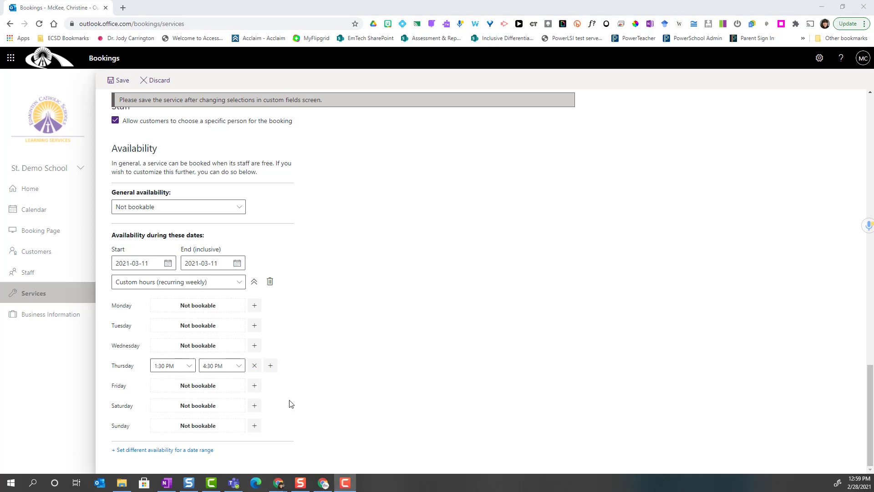
Add a second Thursday time slot from 5:30 PM to 7:30 PM to the service's 2021-03-11 availability.
{"action": "left_click", "coordinate": [272, 369]}
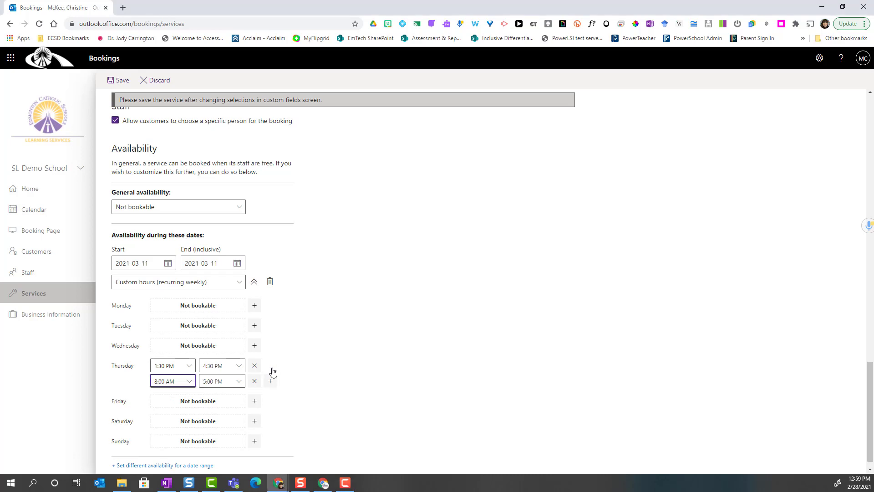
{"action": "left_click", "coordinate": [190, 382]}
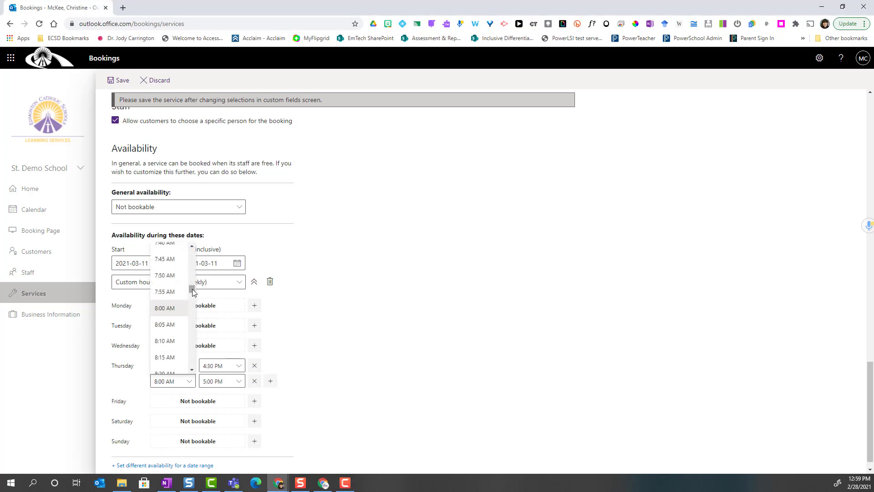
{"action": "left_click_drag", "start_coordinate": [192, 292], "coordinate": [190, 335]}
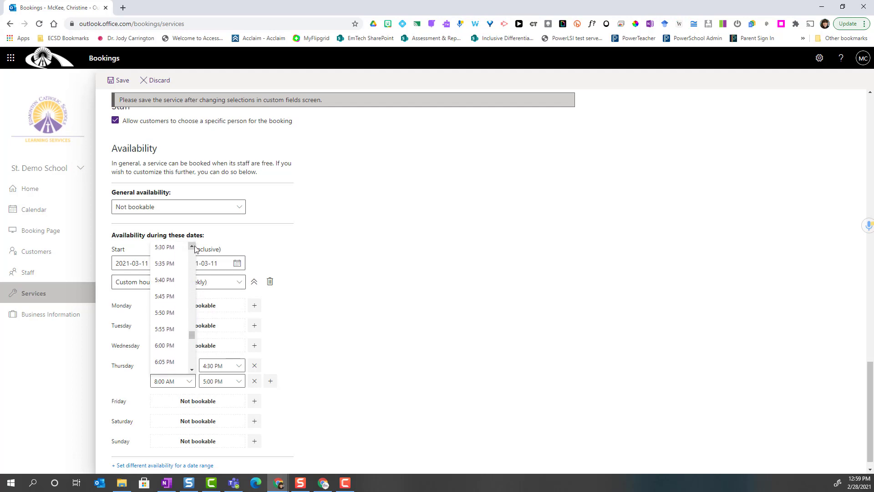
{"action": "left_click", "coordinate": [173, 249]}
{"action": "left_click", "coordinate": [222, 381]}
{"action": "left_click", "coordinate": [236, 342]}
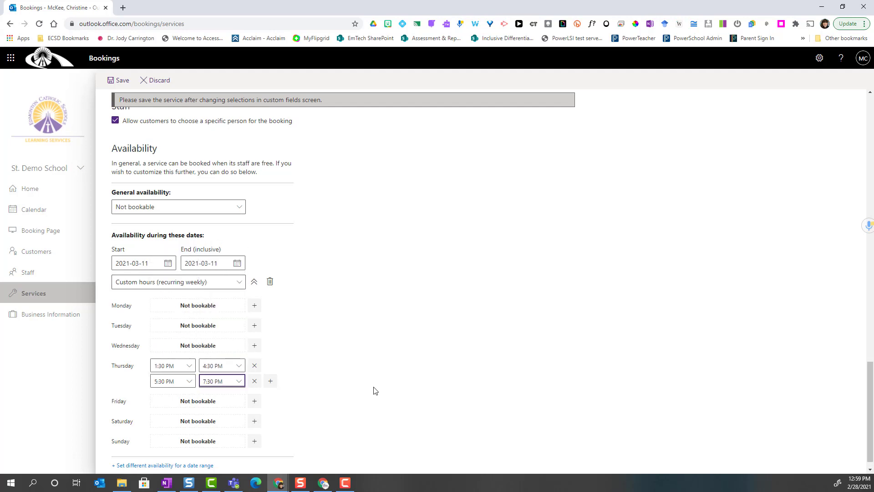
{"action": "left_click", "coordinate": [375, 390]}
{"action": "left_click", "coordinate": [175, 465]}
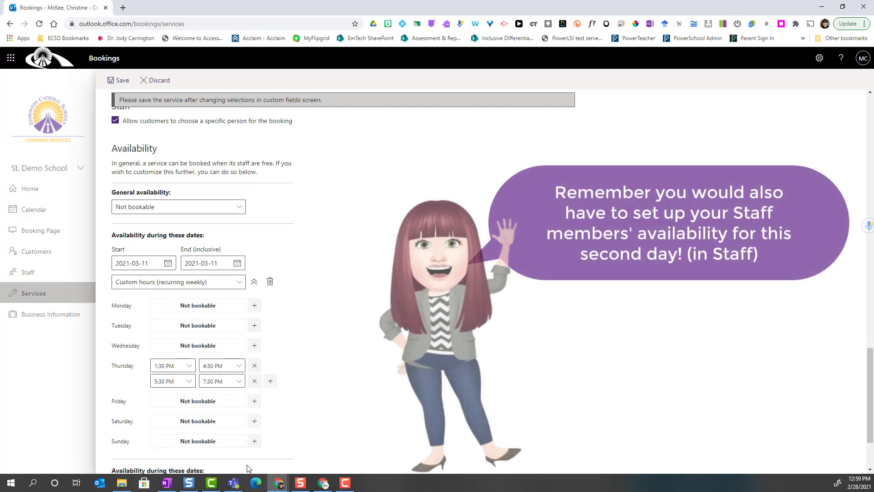
{"action": "scroll", "coordinate": [387, 422], "scroll_direction": "down", "scroll_amount": 2}
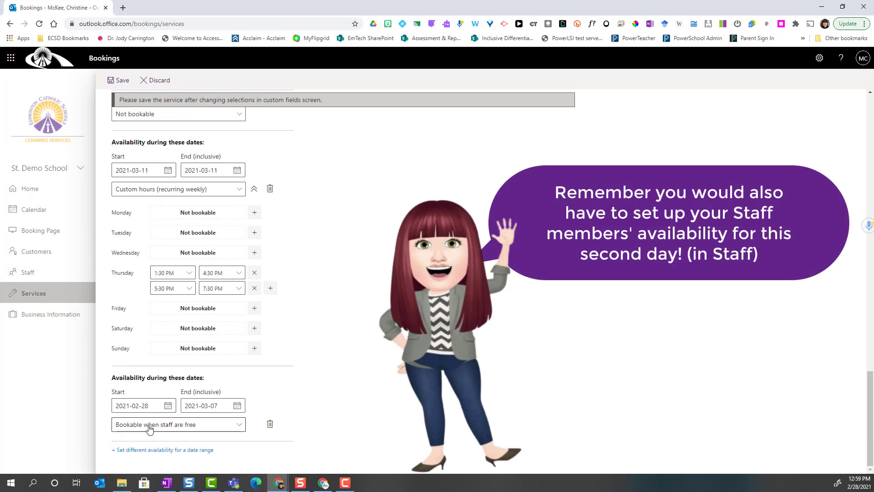
{"action": "left_click", "coordinate": [193, 425]}
{"action": "left_click", "coordinate": [189, 409]}
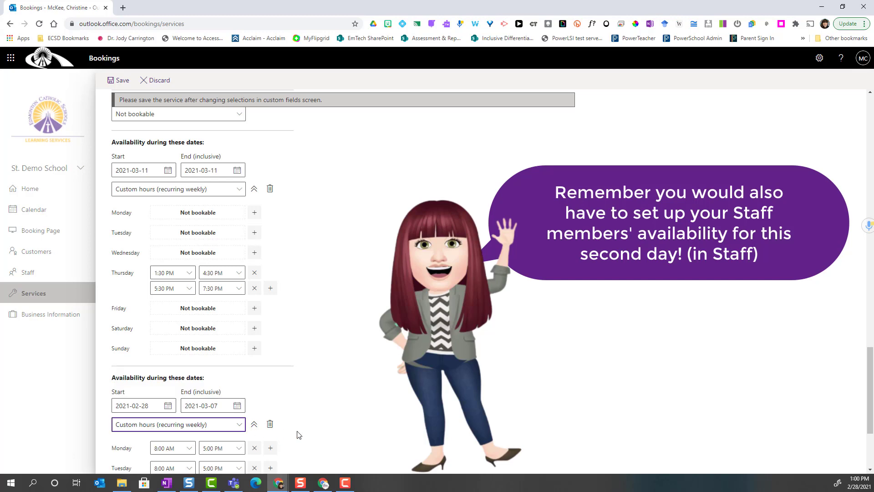
{"action": "scroll", "coordinate": [298, 435], "scroll_direction": "down", "scroll_amount": 2}
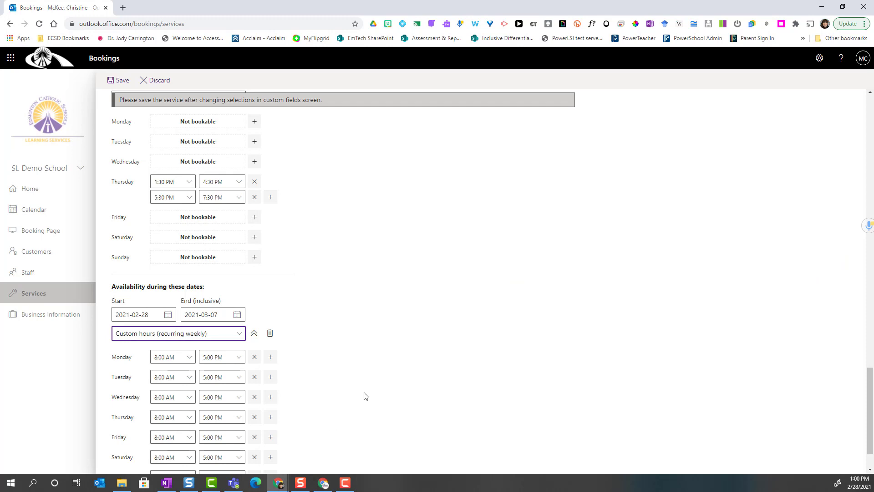
{"action": "left_click", "coordinate": [270, 335]}
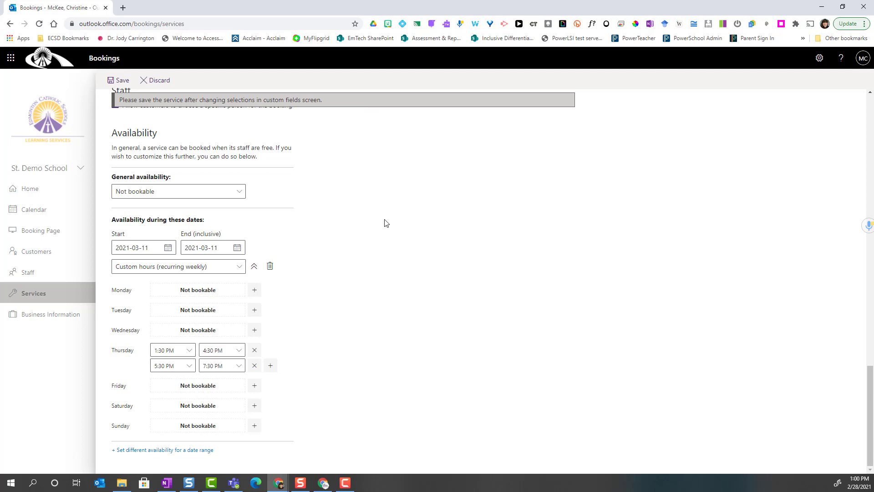
Assign all four listed staff members to the Spring Demonstration of Learning service and save it.
{"action": "scroll", "coordinate": [385, 223], "scroll_direction": "up", "scroll_amount": 20}
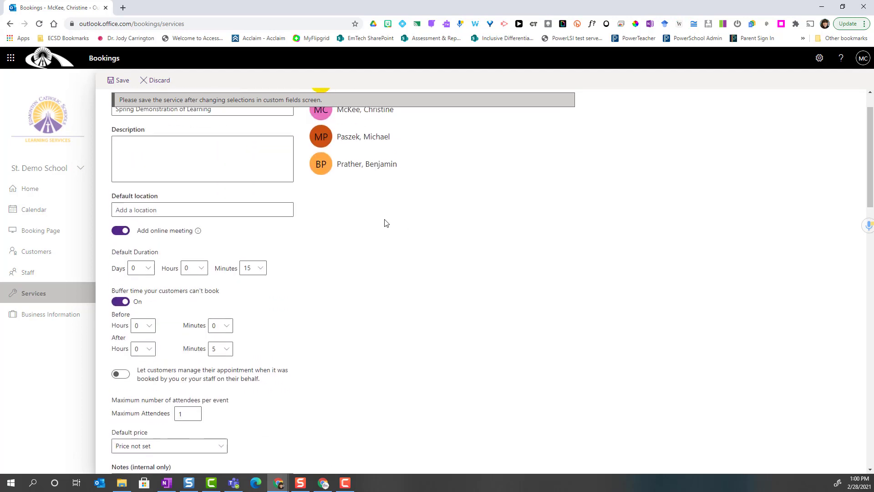
{"action": "scroll", "coordinate": [389, 221], "scroll_direction": "down", "scroll_amount": 1}
{"action": "scroll", "coordinate": [394, 220], "scroll_direction": "up", "scroll_amount": 2}
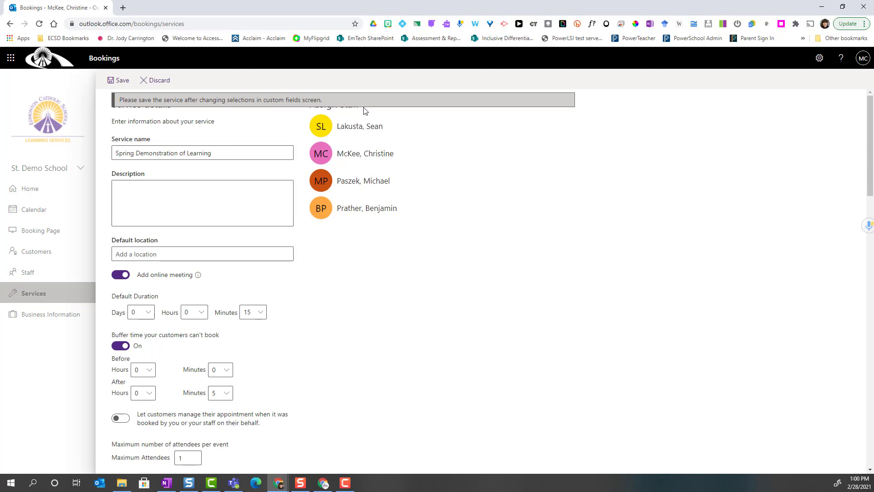
{"action": "left_click", "coordinate": [359, 131]}
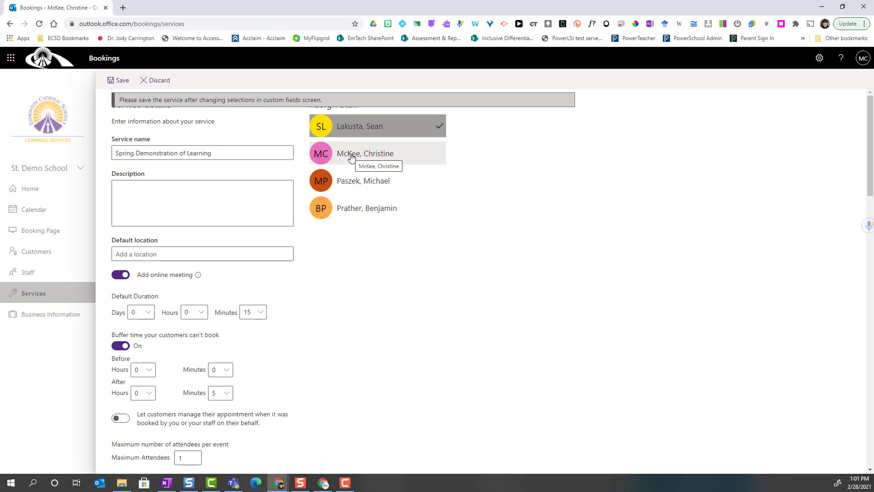
{"action": "left_click", "coordinate": [352, 159]}
{"action": "left_click", "coordinate": [351, 185]}
{"action": "left_click", "coordinate": [349, 211]}
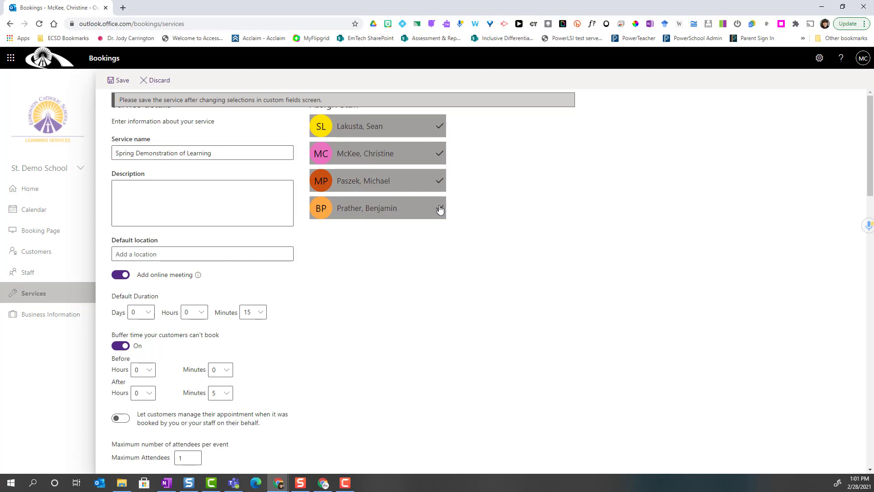
{"action": "left_click", "coordinate": [117, 80]}
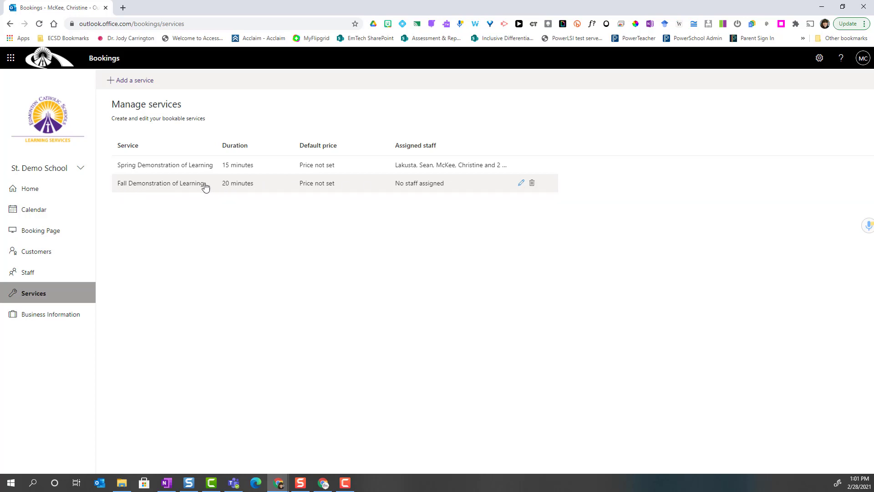
Stop showing the Fall Demonstration of Learning service on the booking page and save the service.
{"action": "left_click", "coordinate": [510, 183]}
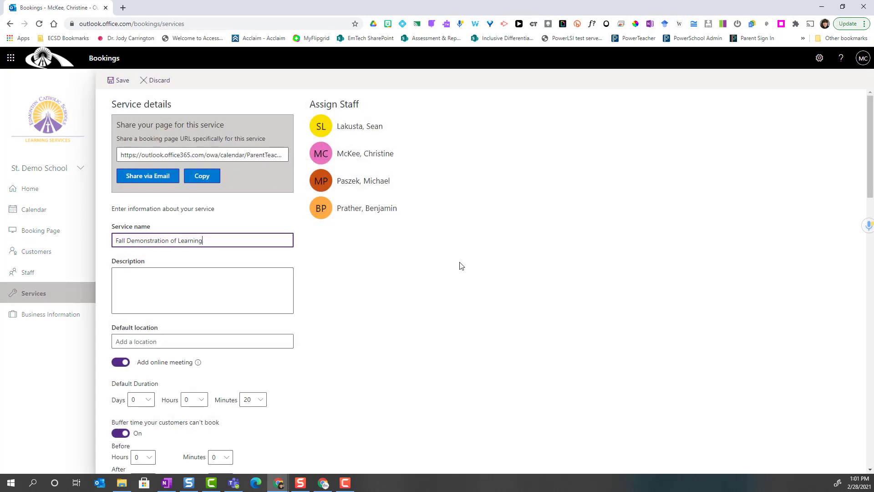
{"action": "scroll", "coordinate": [460, 266], "scroll_direction": "down", "scroll_amount": 4}
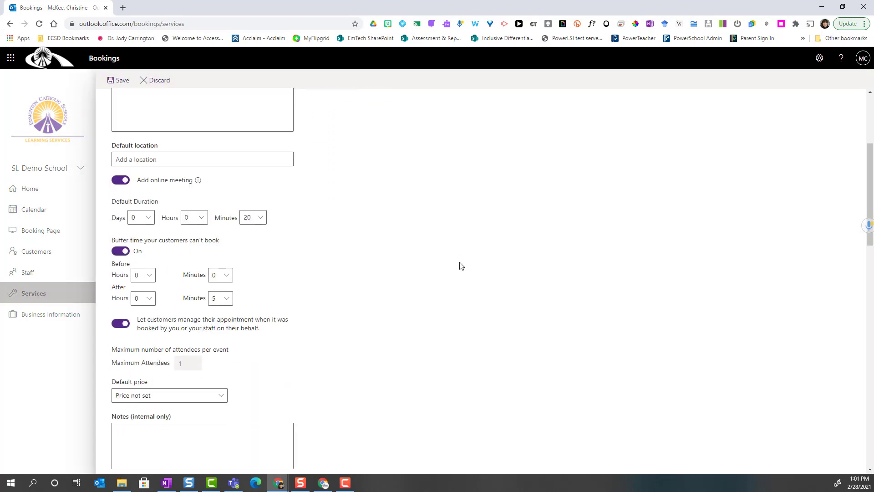
{"action": "scroll", "coordinate": [460, 266], "scroll_direction": "down", "scroll_amount": 2}
{"action": "scroll", "coordinate": [460, 266], "scroll_direction": "down", "scroll_amount": 6}
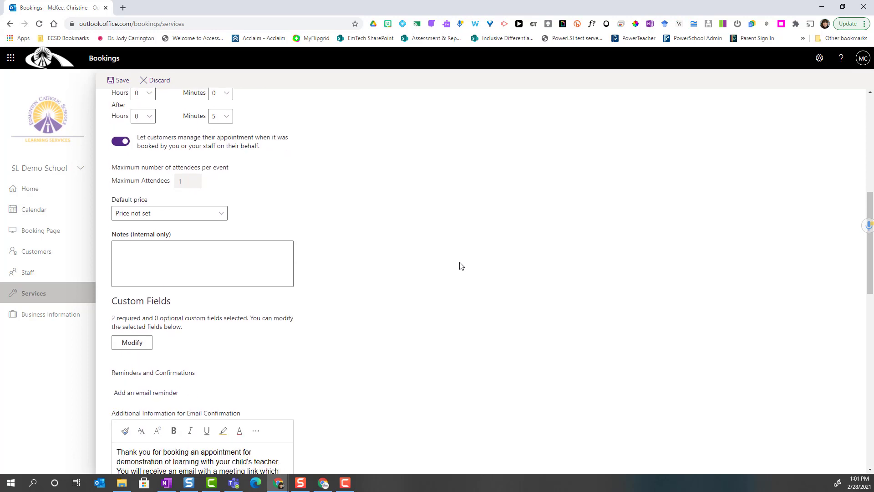
{"action": "scroll", "coordinate": [460, 266], "scroll_direction": "down", "scroll_amount": 2}
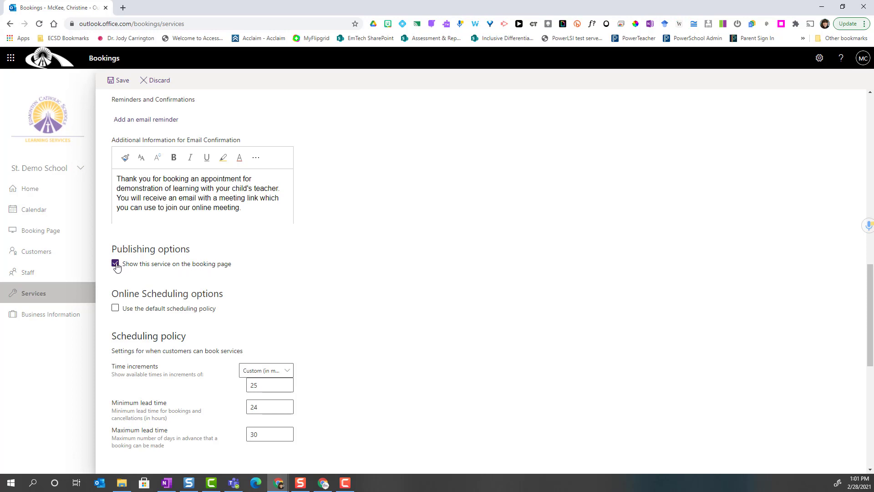
{"action": "scroll", "coordinate": [363, 281], "scroll_direction": "up", "scroll_amount": 4}
{"action": "scroll", "coordinate": [365, 282], "scroll_direction": "up", "scroll_amount": 10}
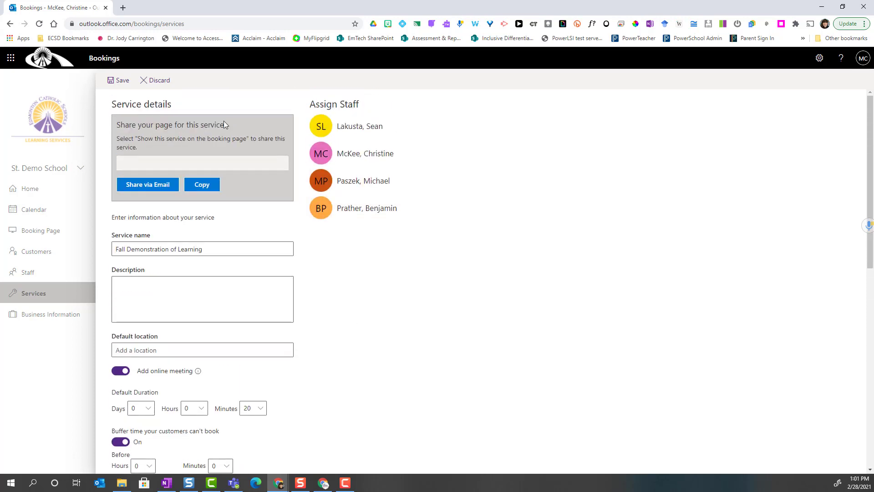
{"action": "left_click", "coordinate": [123, 82]}
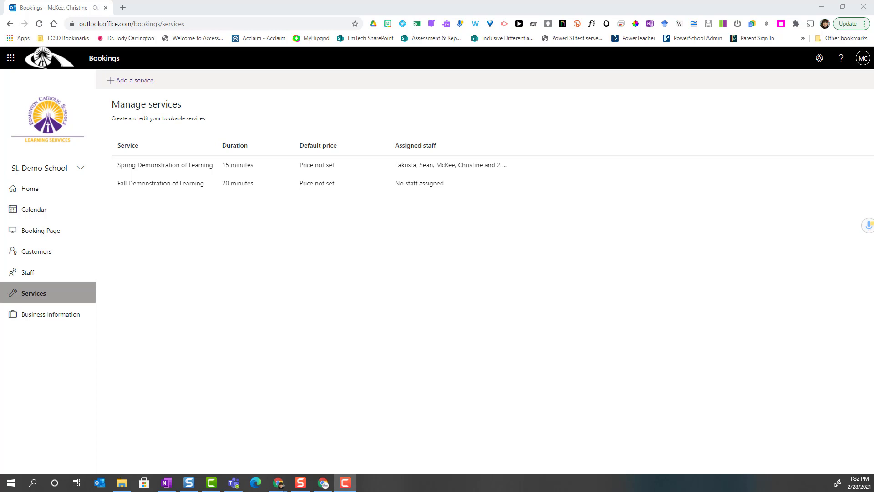
Open the Booking Page settings and disable direct search engine indexing of the booking page.
{"action": "left_click", "coordinate": [46, 236]}
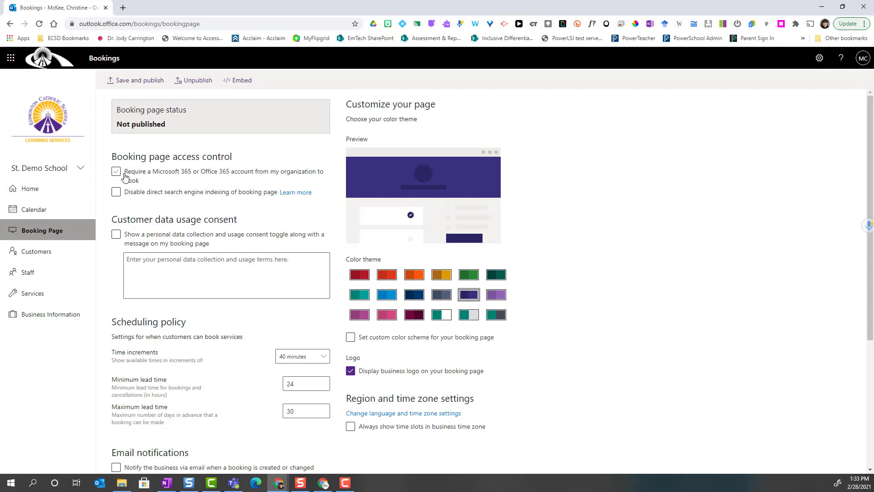
{"action": "left_click", "coordinate": [117, 197]}
Set the booking page's time increments to 20 minutes and its maximum lead time to 30 days.
{"action": "scroll", "coordinate": [259, 226], "scroll_direction": "down", "scroll_amount": 1}
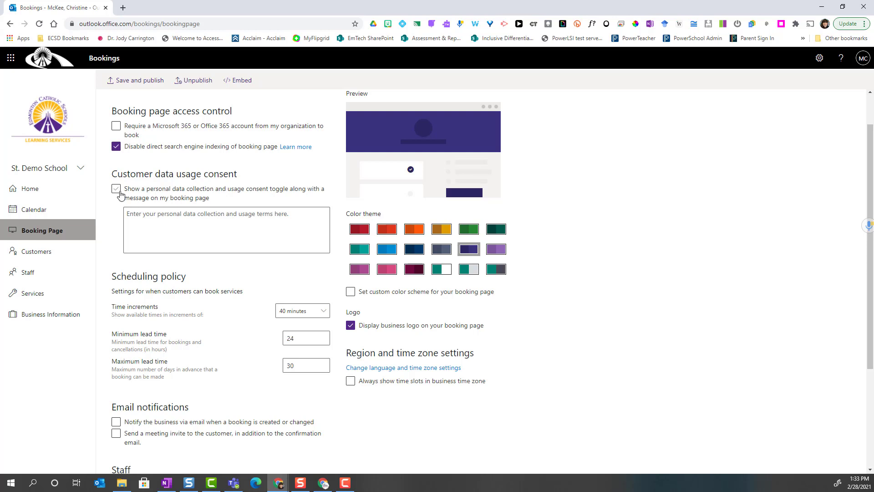
{"action": "scroll", "coordinate": [254, 283], "scroll_direction": "down", "scroll_amount": 1}
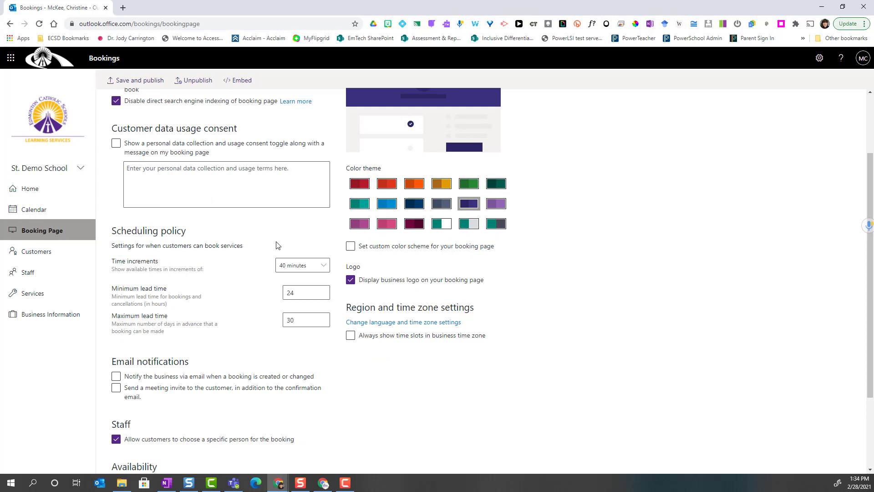
{"action": "left_click", "coordinate": [298, 266]}
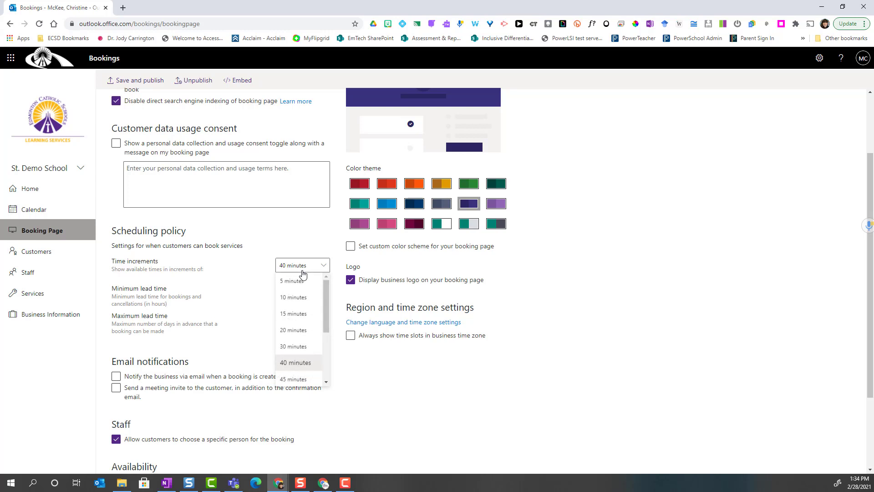
{"action": "left_click", "coordinate": [305, 329]}
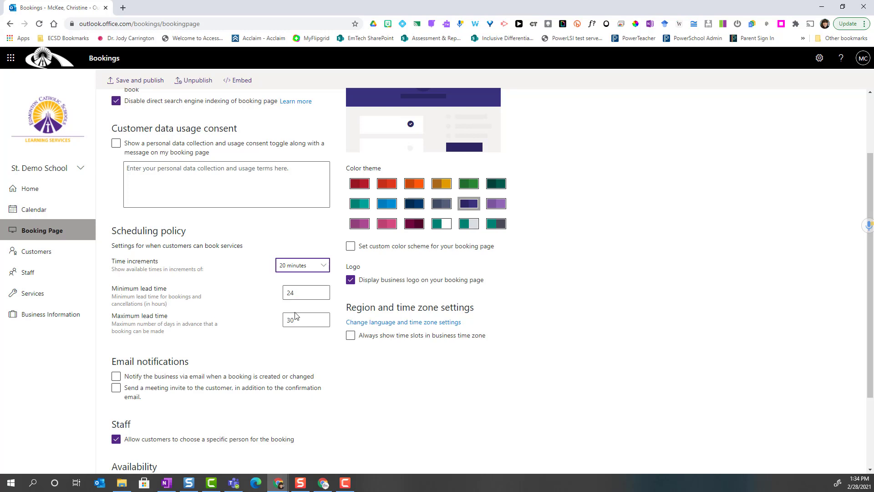
{"action": "left_click_drag", "start_coordinate": [294, 320], "coordinate": [290, 319]}
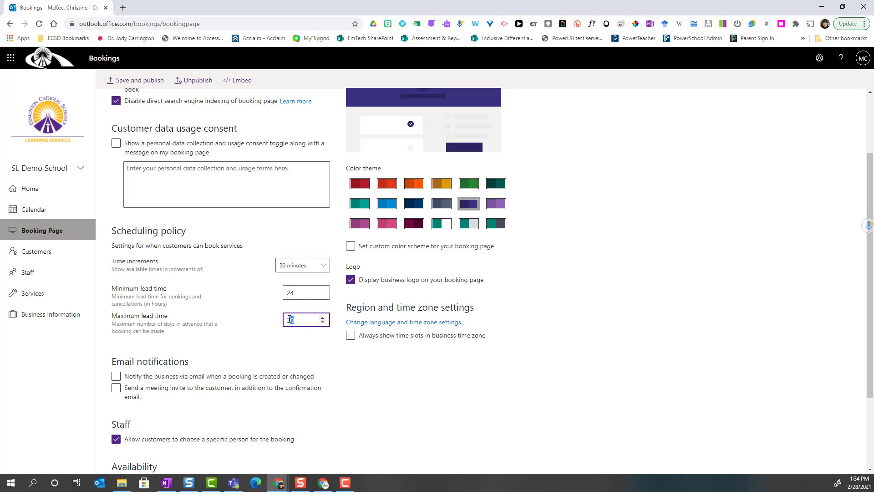
{"action": "type", "text": "65"}
{"action": "key", "text": "F10"}
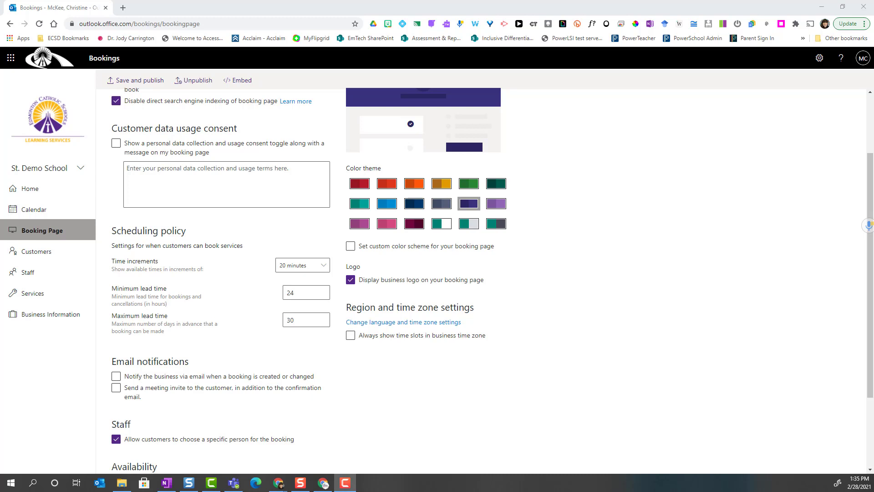
Enable sending customers a meeting invite with the confirmation email and set the booking page's general availability to Not bookable.
{"action": "scroll", "coordinate": [207, 328], "scroll_direction": "down", "scroll_amount": 3}
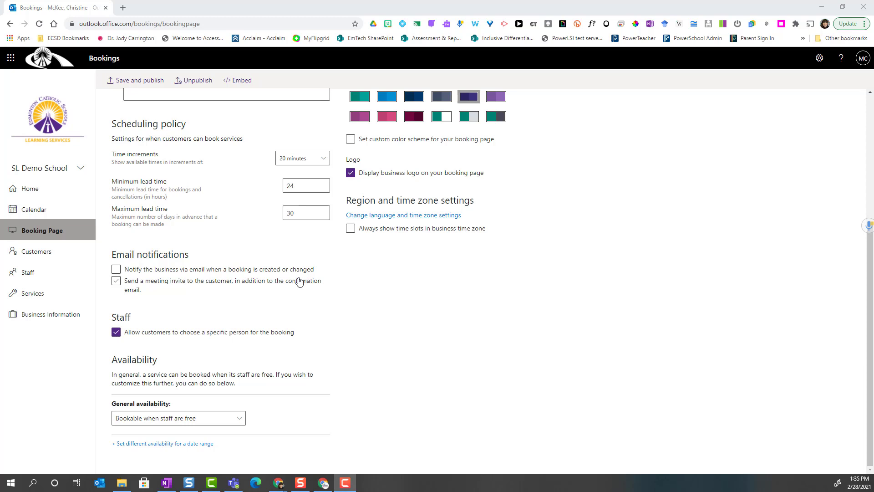
{"action": "left_click", "coordinate": [116, 282]}
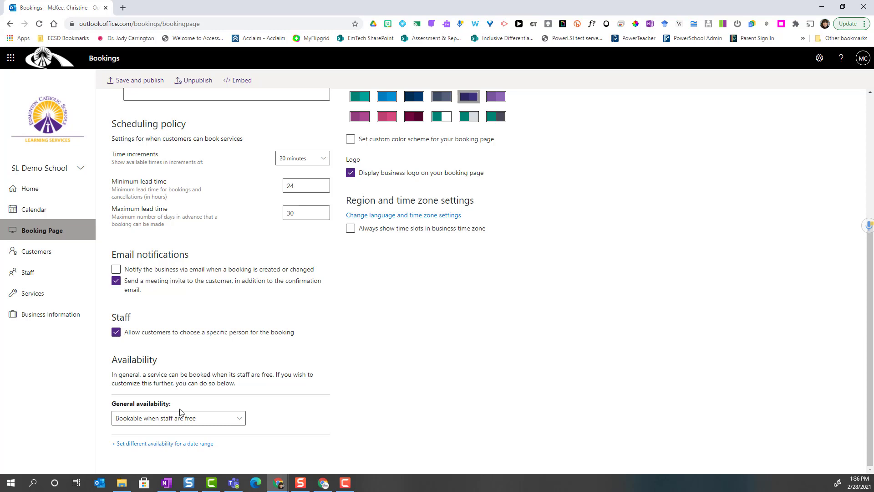
{"action": "left_click", "coordinate": [218, 424]}
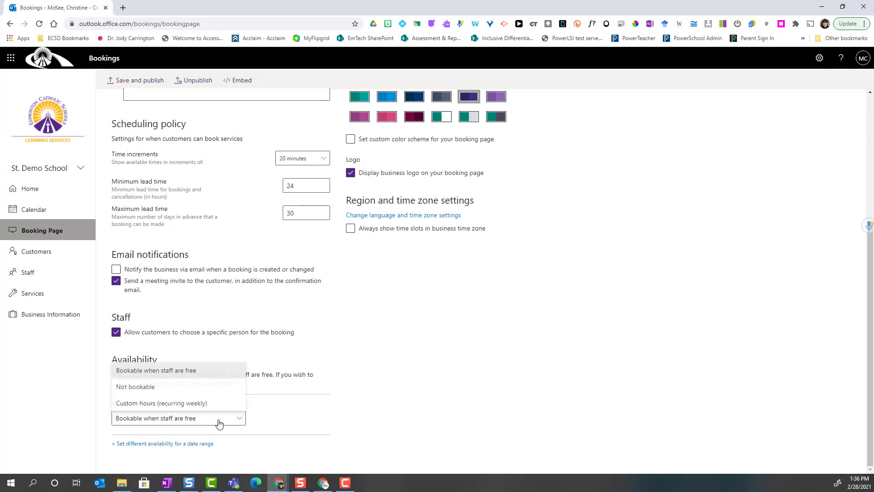
{"action": "left_click", "coordinate": [185, 386]}
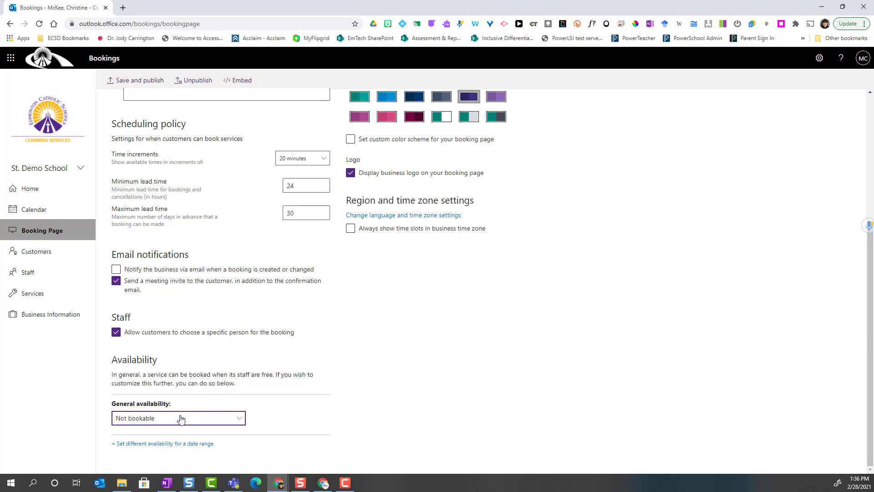
Add a separate availability date range for 2021-03-11 to the booking page.
{"action": "left_click", "coordinate": [153, 444]}
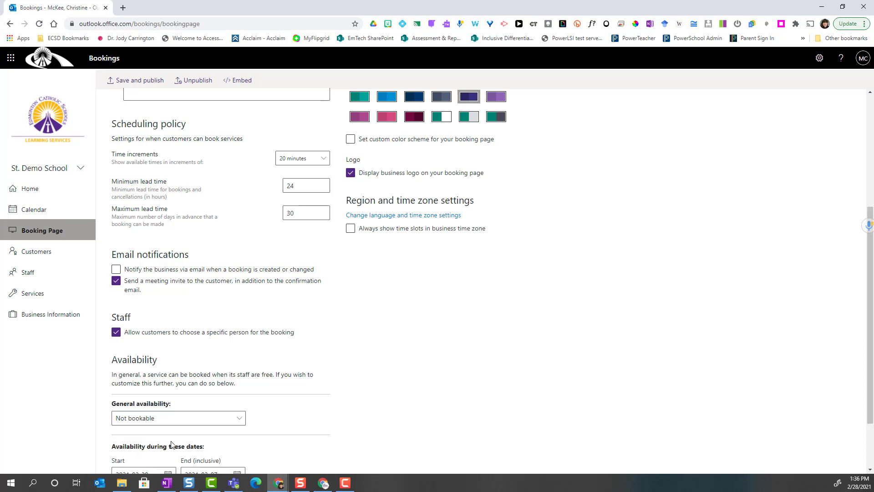
{"action": "scroll", "coordinate": [250, 445], "scroll_direction": "down", "scroll_amount": 2}
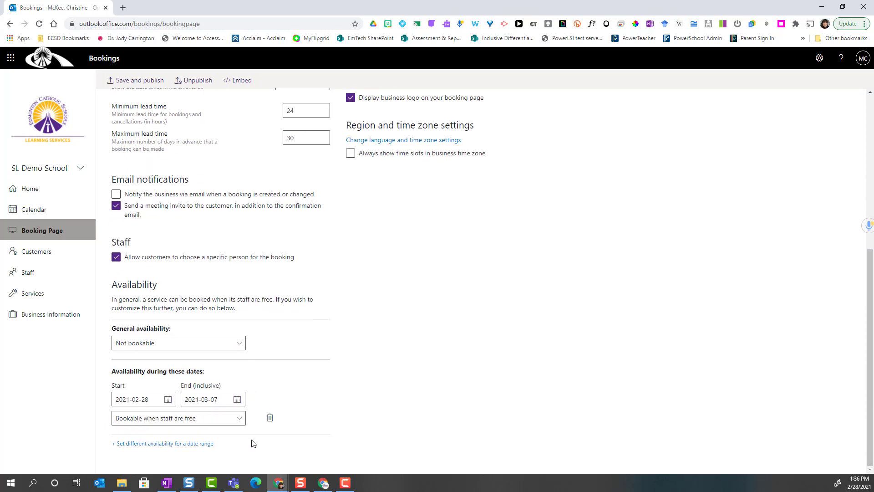
{"action": "left_click", "coordinate": [169, 397]}
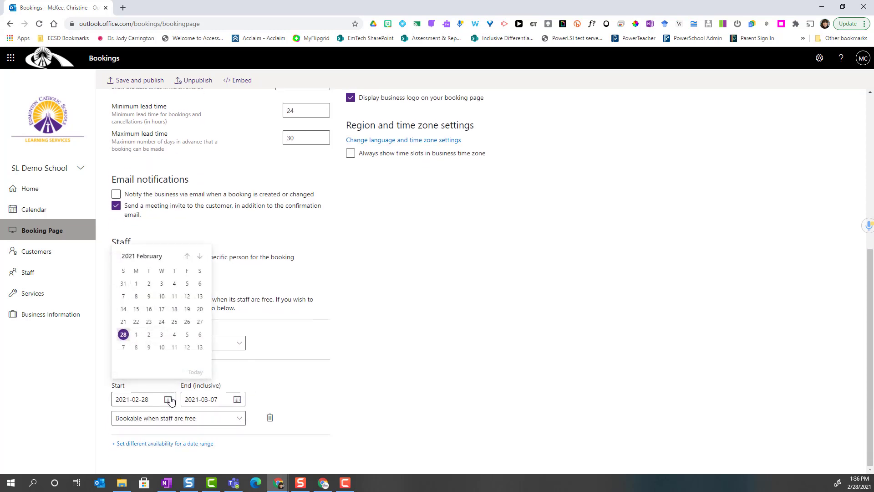
{"action": "left_click", "coordinate": [200, 256]}
{"action": "left_click", "coordinate": [176, 297]}
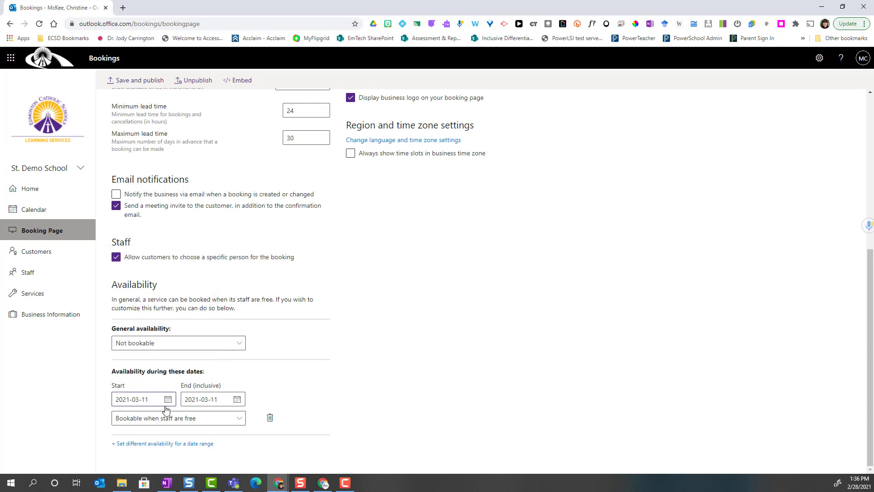
Give the 2021-03-11 date range custom hours bookable only Thursday 1:30–4:30 PM and 5:30–7:30 PM, with all other days not bookable.
{"action": "left_click", "coordinate": [236, 399]}
{"action": "left_click", "coordinate": [244, 312]}
{"action": "left_click", "coordinate": [139, 423]}
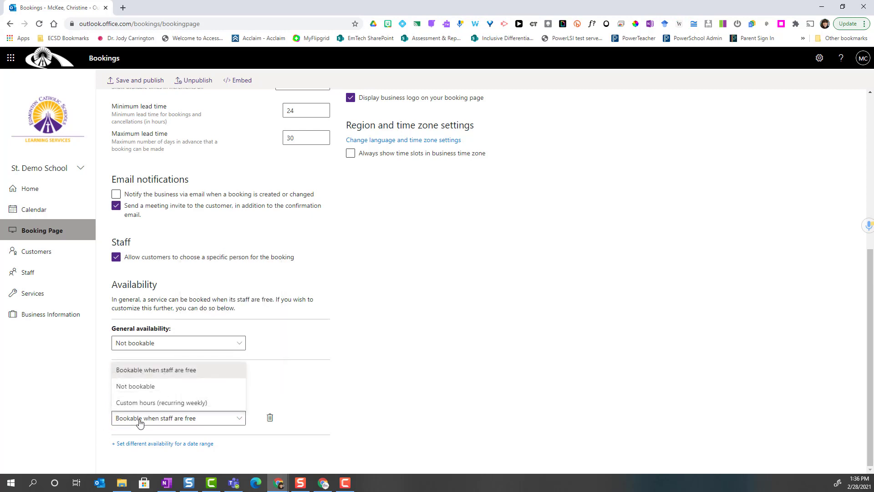
{"action": "left_click", "coordinate": [177, 403]}
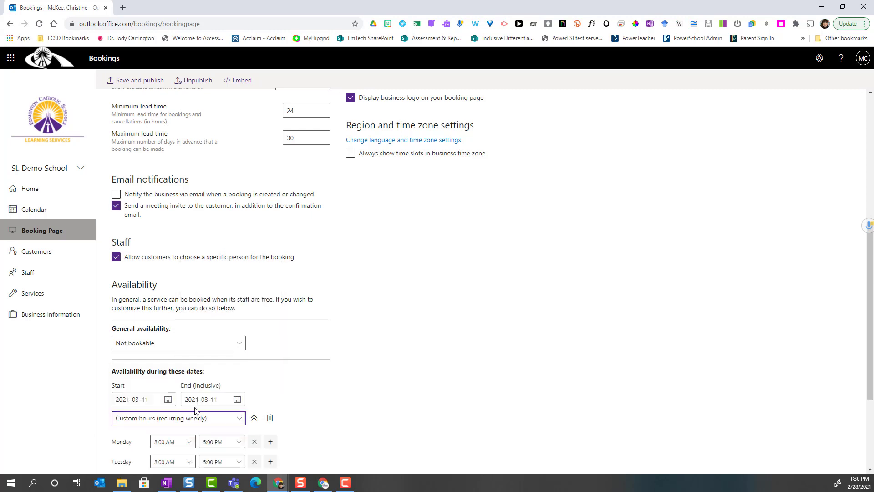
{"action": "scroll", "coordinate": [267, 442], "scroll_direction": "down", "scroll_amount": 3}
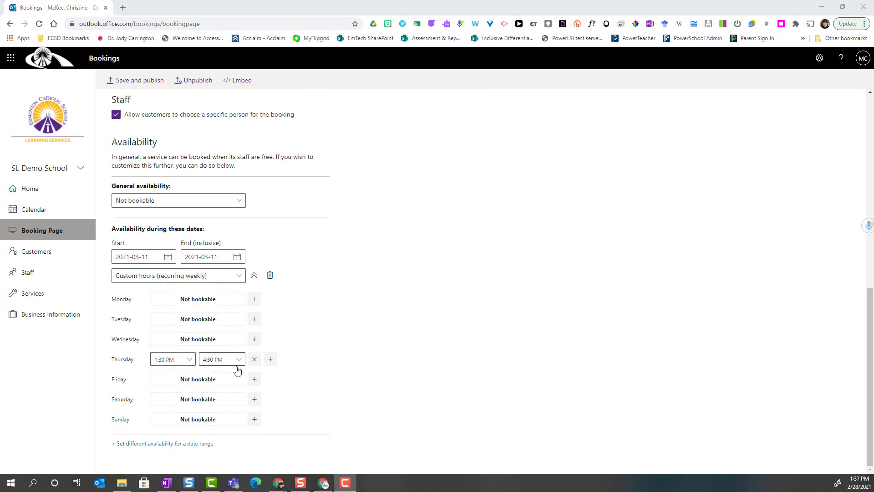
{"action": "left_click", "coordinate": [270, 359]}
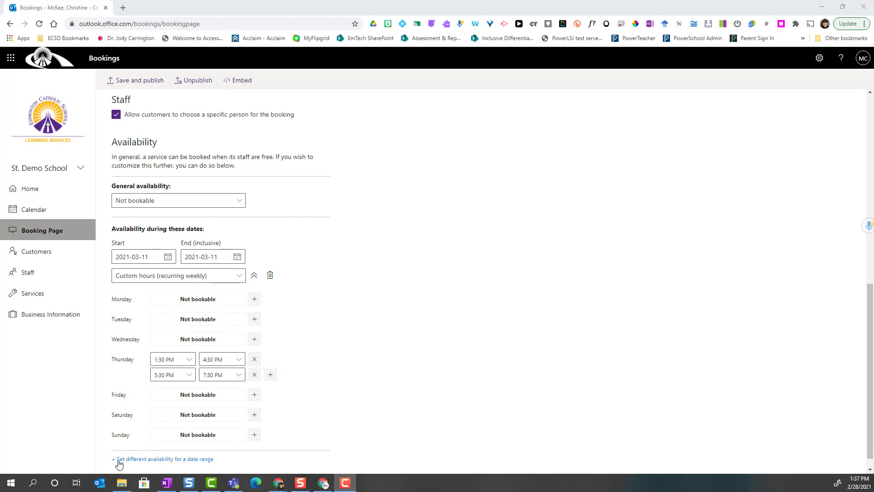
{"action": "left_click", "coordinate": [165, 459]}
{"action": "scroll", "coordinate": [364, 423], "scroll_direction": "down", "scroll_amount": 2}
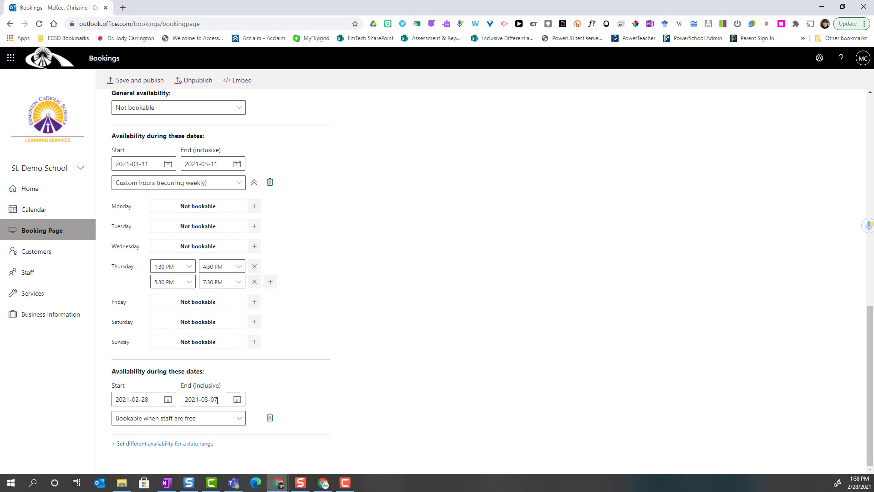
{"action": "left_click", "coordinate": [211, 417]}
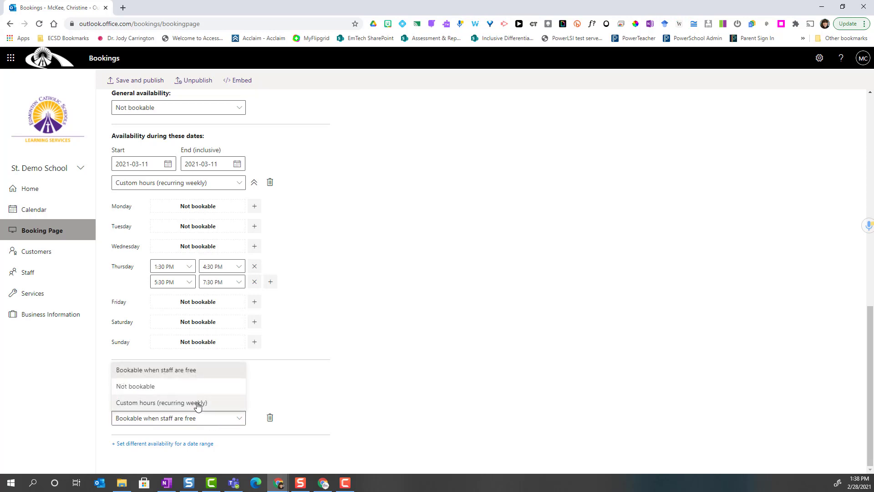
{"action": "left_click", "coordinate": [197, 403]}
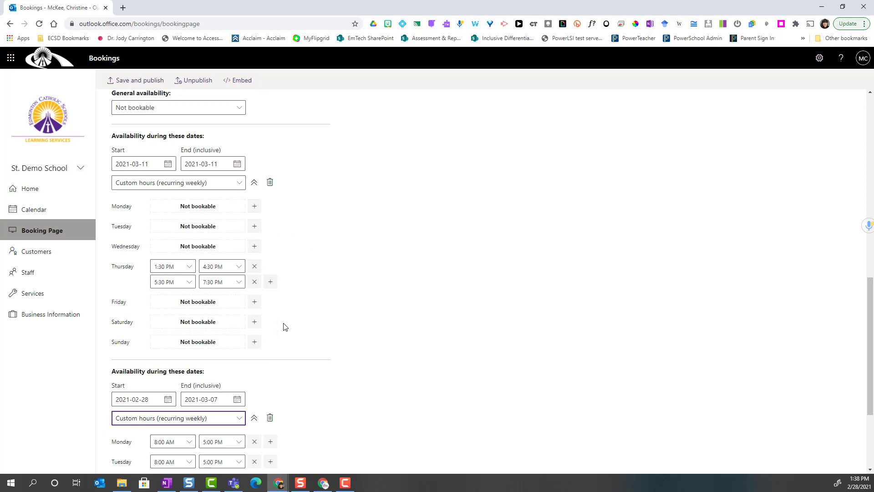
{"action": "left_click", "coordinate": [270, 418]}
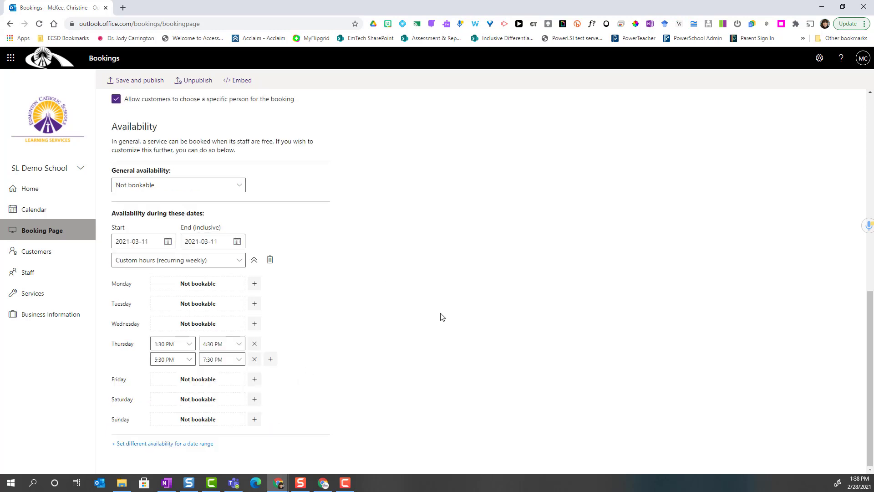
Review the booking page's policy, color theme, logo and time zone settings, and save and publish the page.
{"action": "scroll", "coordinate": [440, 316], "scroll_direction": "up", "scroll_amount": 15}
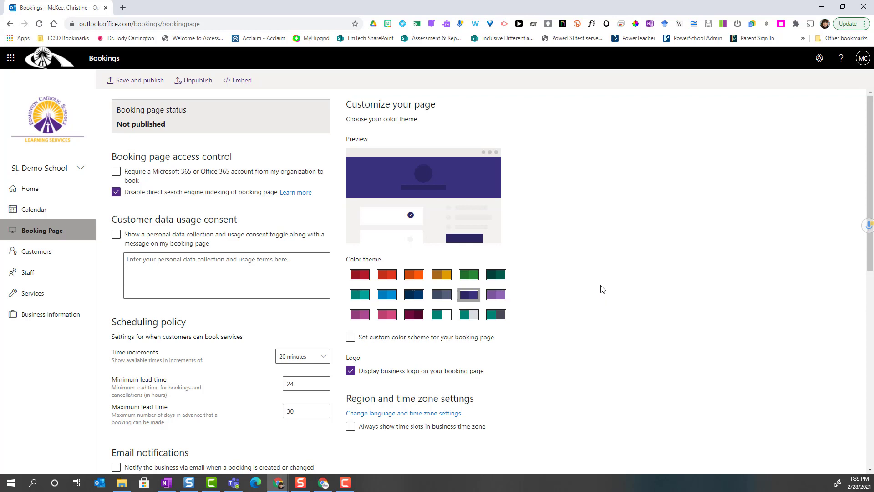
{"action": "scroll", "coordinate": [601, 289], "scroll_direction": "down", "scroll_amount": 2}
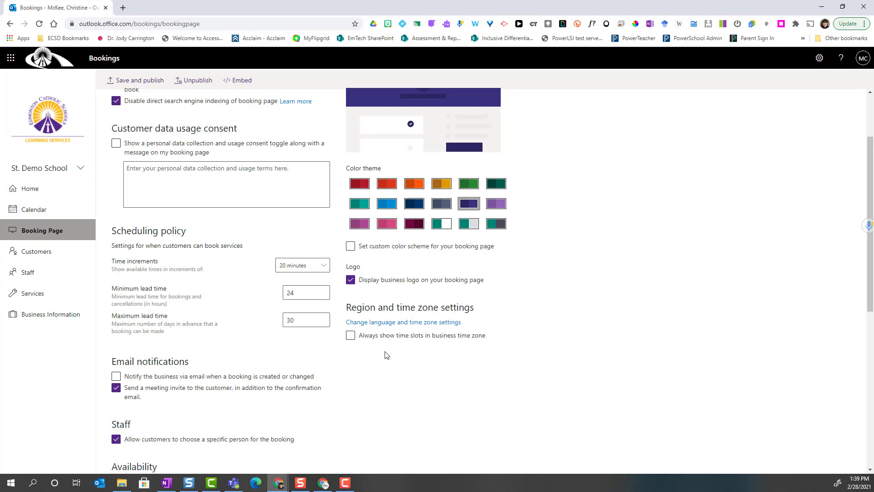
{"action": "scroll", "coordinate": [391, 355], "scroll_direction": "up", "scroll_amount": 2}
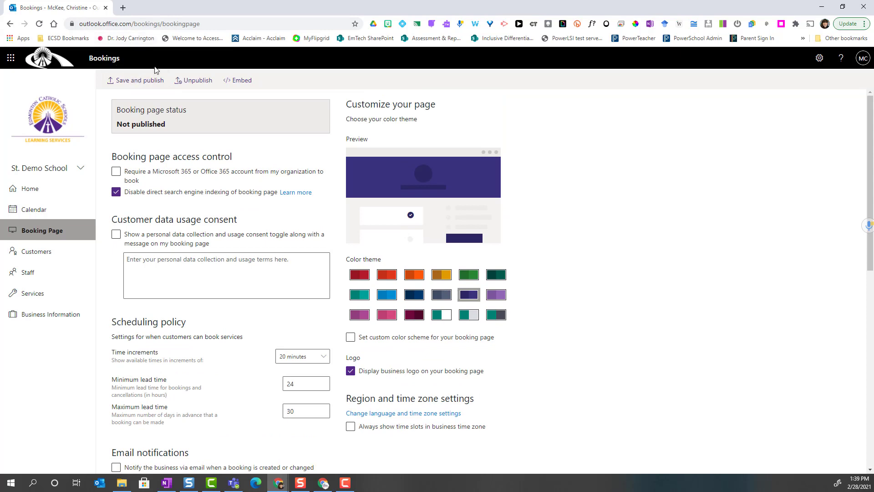
{"action": "left_click", "coordinate": [141, 81]}
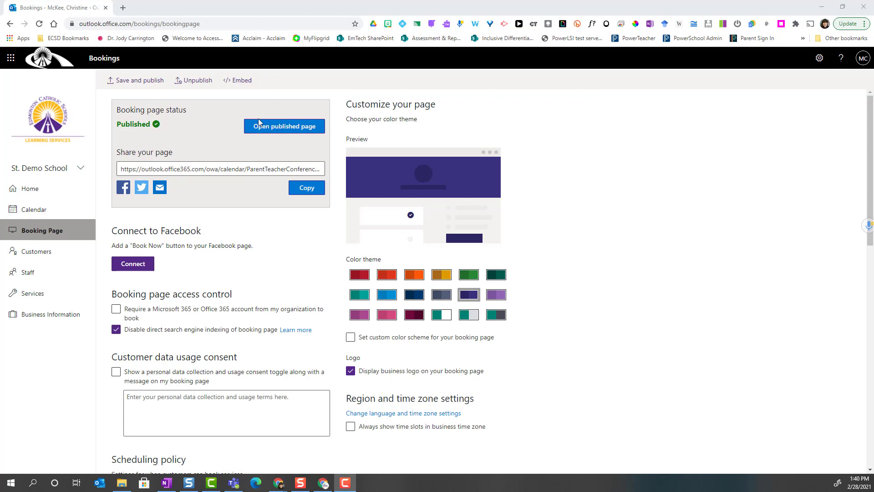
Open the published booking page and check the Spring Demonstration of Learning service and its March 2021 calendar.
{"action": "left_click", "coordinate": [283, 130]}
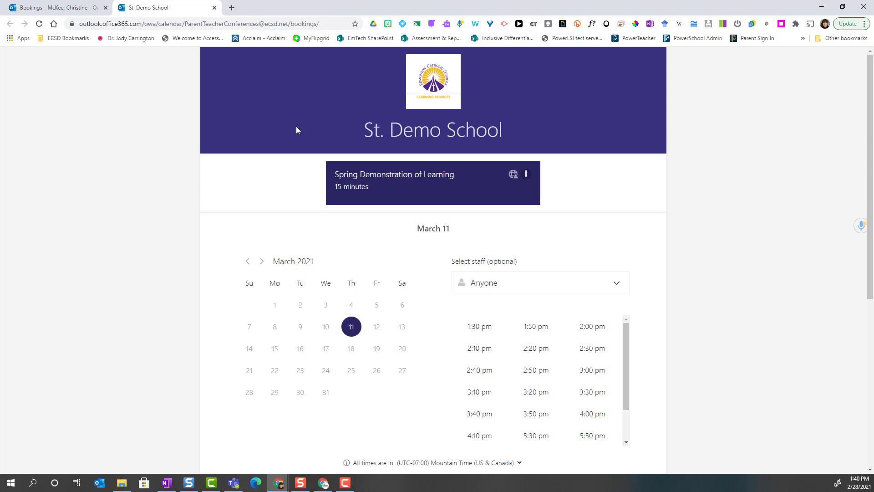
{"action": "scroll", "coordinate": [614, 173], "scroll_direction": "down", "scroll_amount": 1}
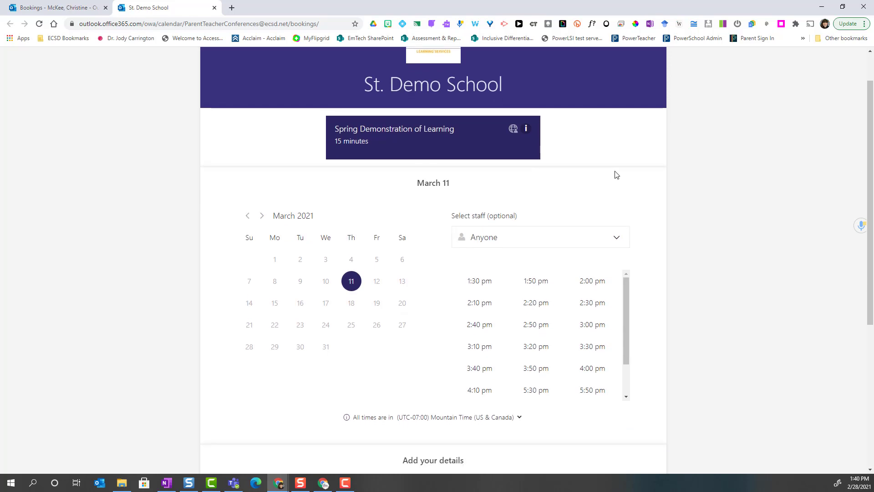
{"action": "left_click", "coordinate": [443, 138]}
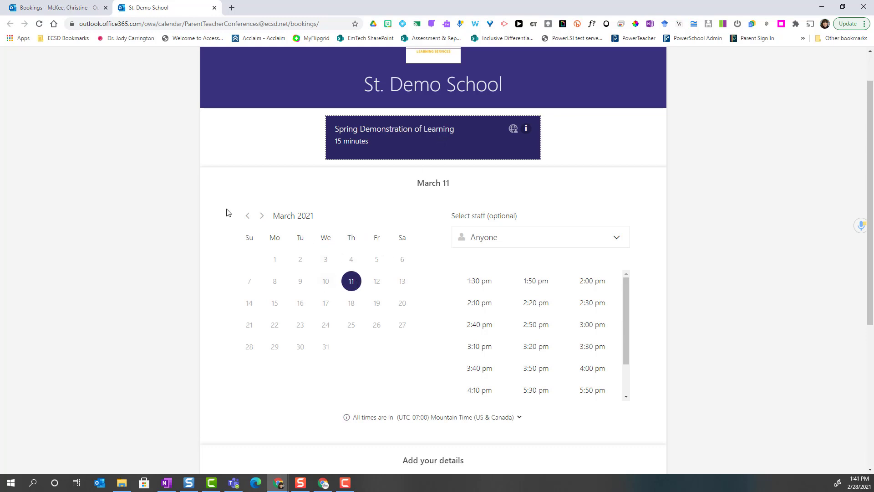
{"action": "left_click", "coordinate": [247, 216]}
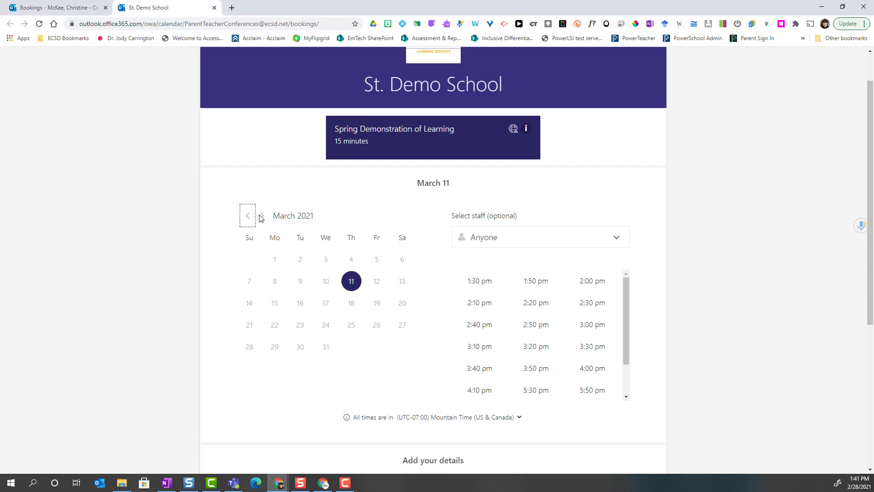
{"action": "left_click", "coordinate": [263, 217]}
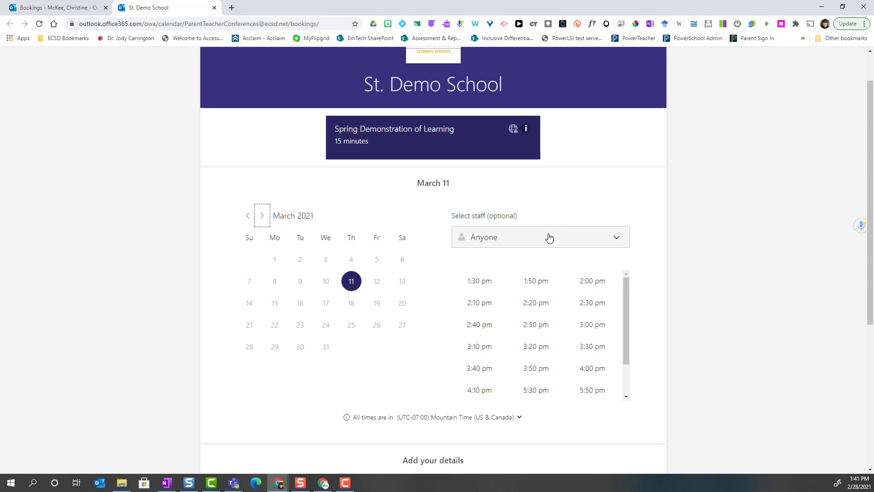
View the March 11 time slots for one specific staff member and examine the customer details form.
{"action": "left_click", "coordinate": [533, 245]}
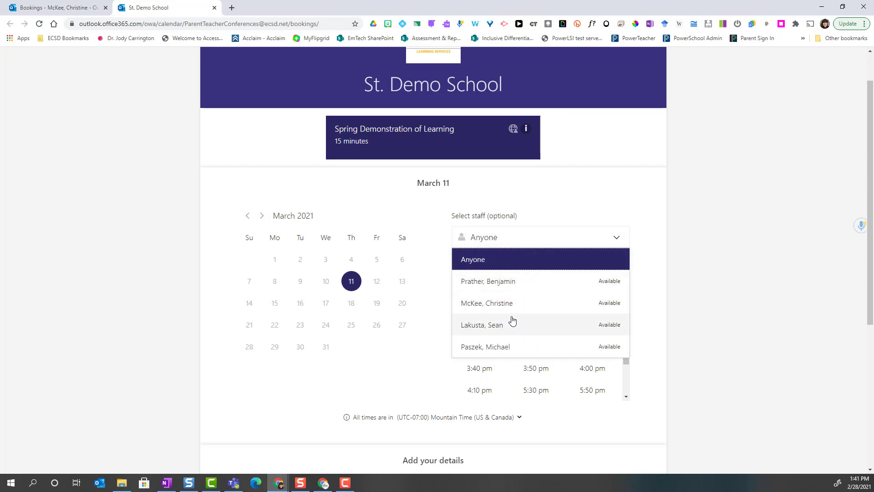
{"action": "left_click", "coordinate": [504, 303]}
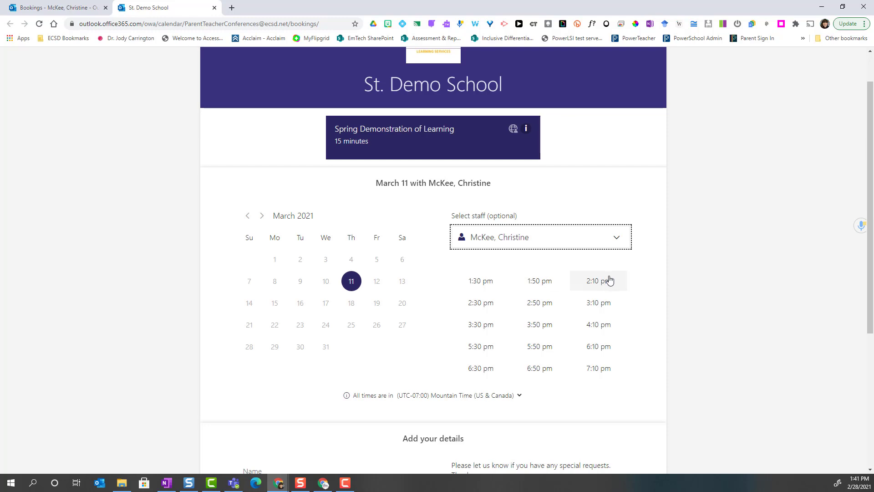
{"action": "scroll", "coordinate": [610, 295], "scroll_direction": "down", "scroll_amount": 5}
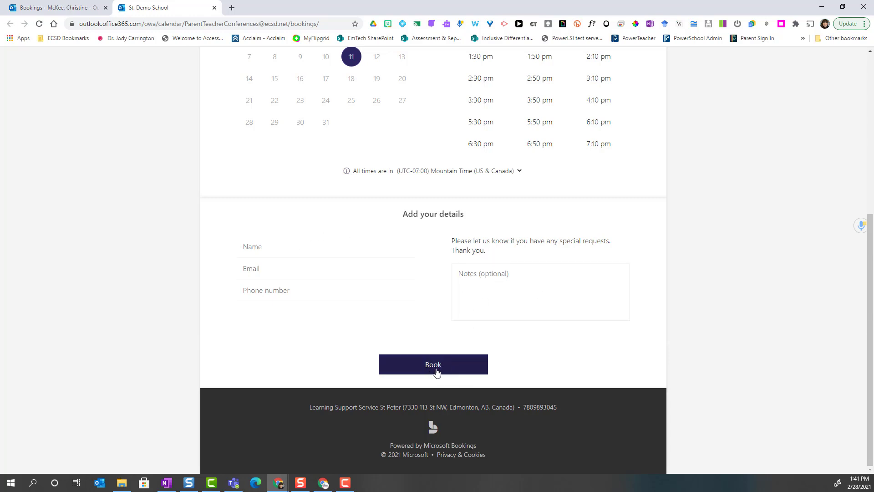
Return to the Booking Page settings and copy the published page's sharing link to the clipboard.
{"action": "left_click", "coordinate": [63, 10]}
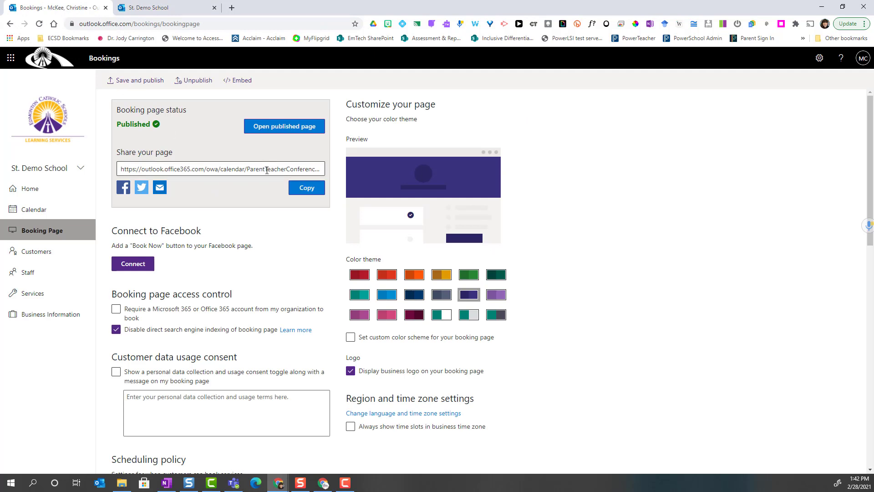
{"action": "left_click", "coordinate": [305, 188]}
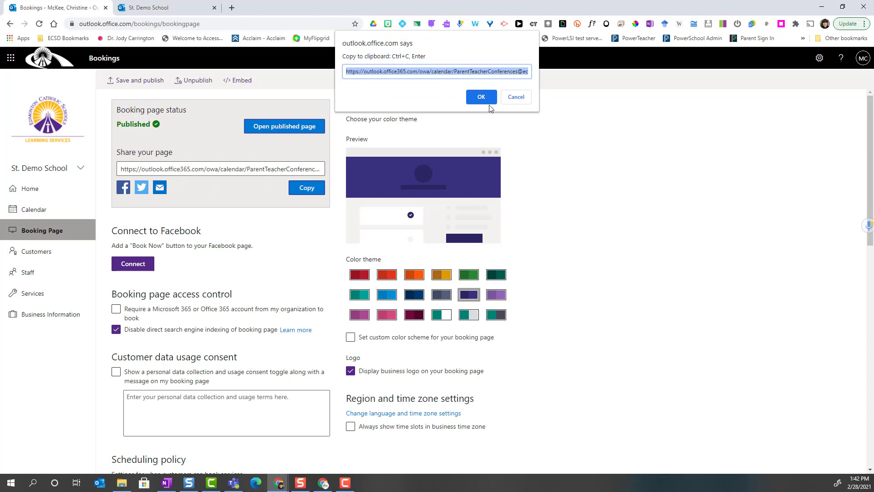
{"action": "right_click", "coordinate": [426, 71]}
{"action": "left_click", "coordinate": [452, 118]}
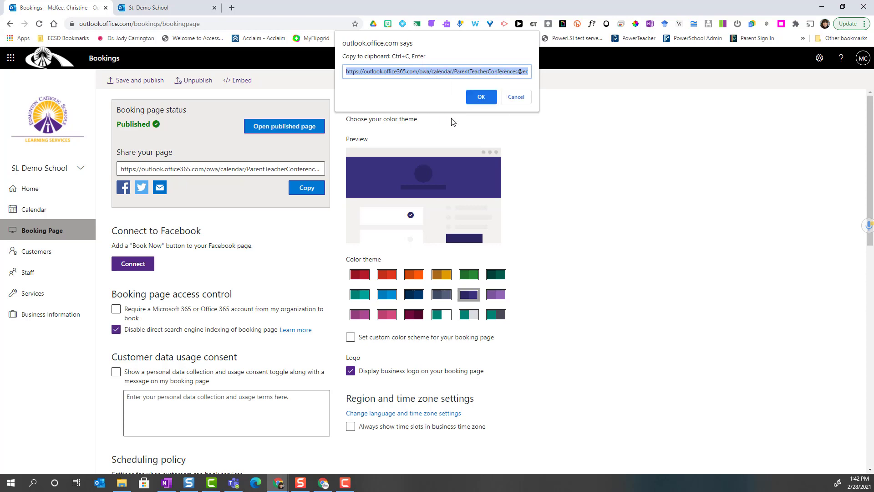